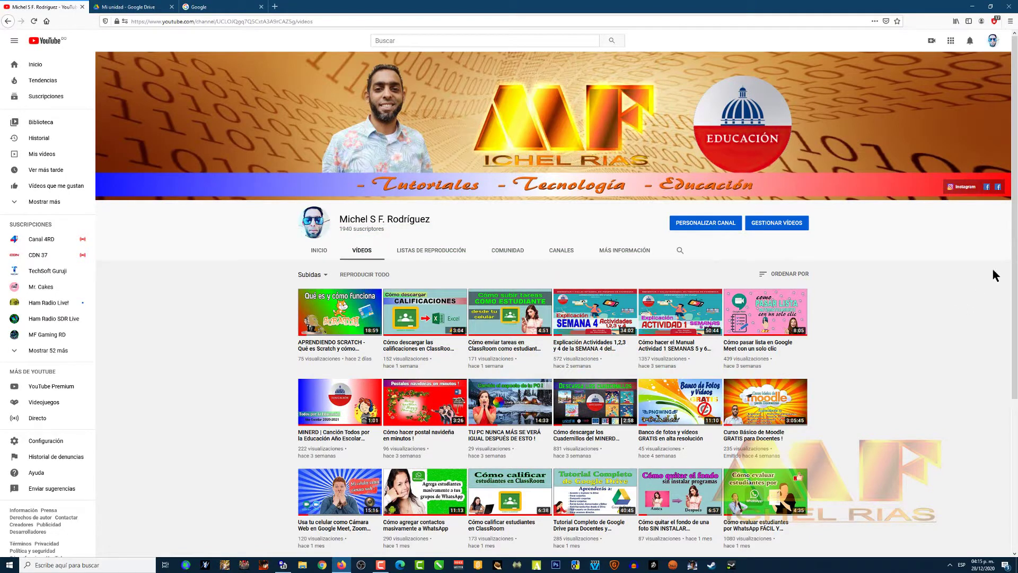
scroll(1016, 210, down, 2)
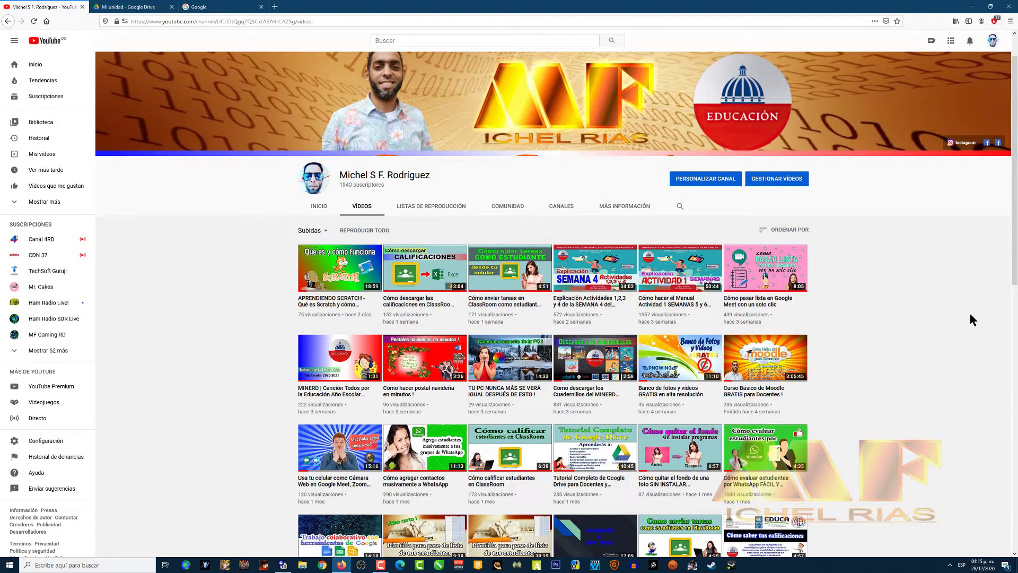
scroll(1015, 159, up, 2)
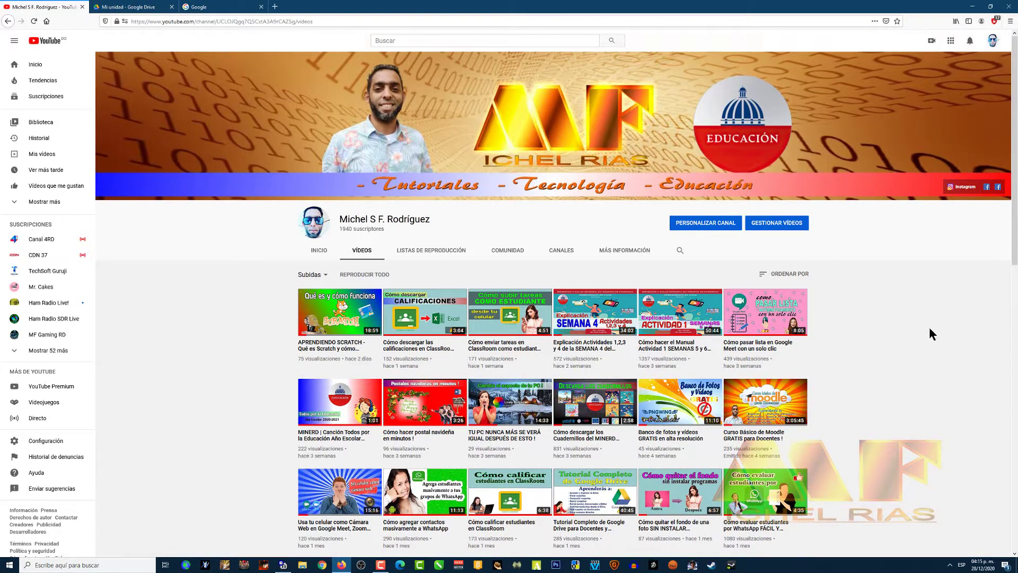
scroll(1013, 338, down, 5)
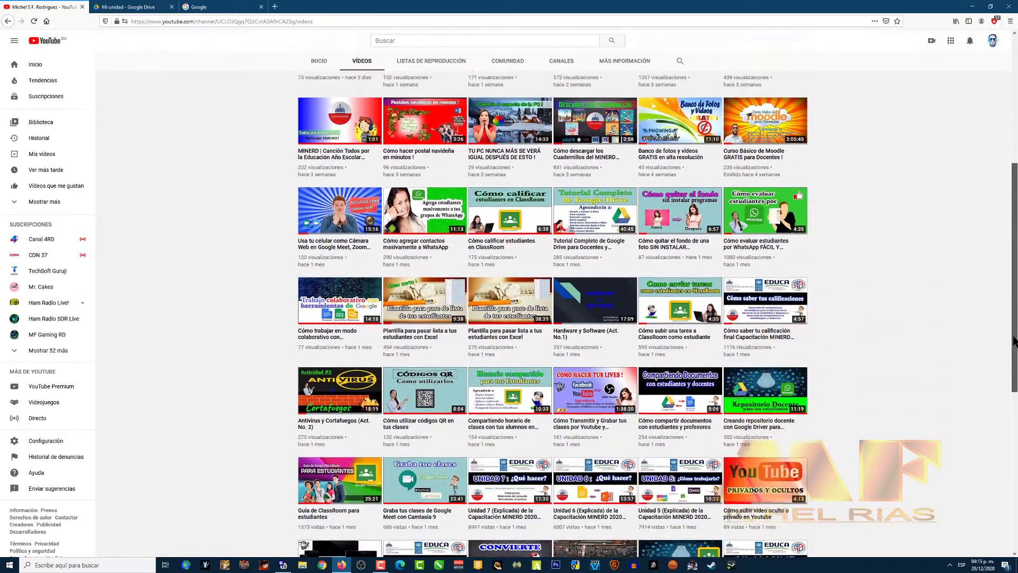
scroll(1014, 341, down, 7)
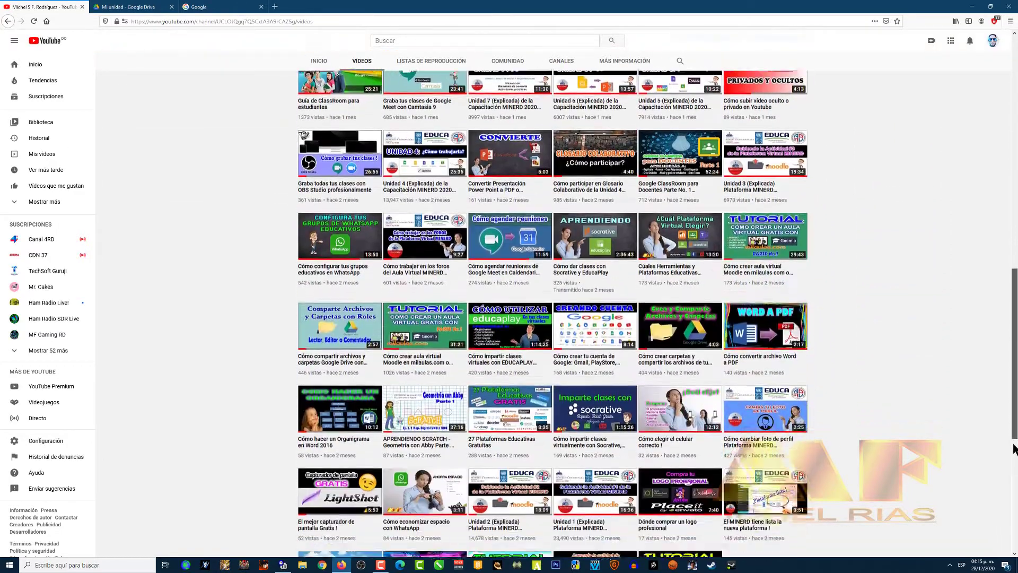
scroll(1014, 448, down, 4)
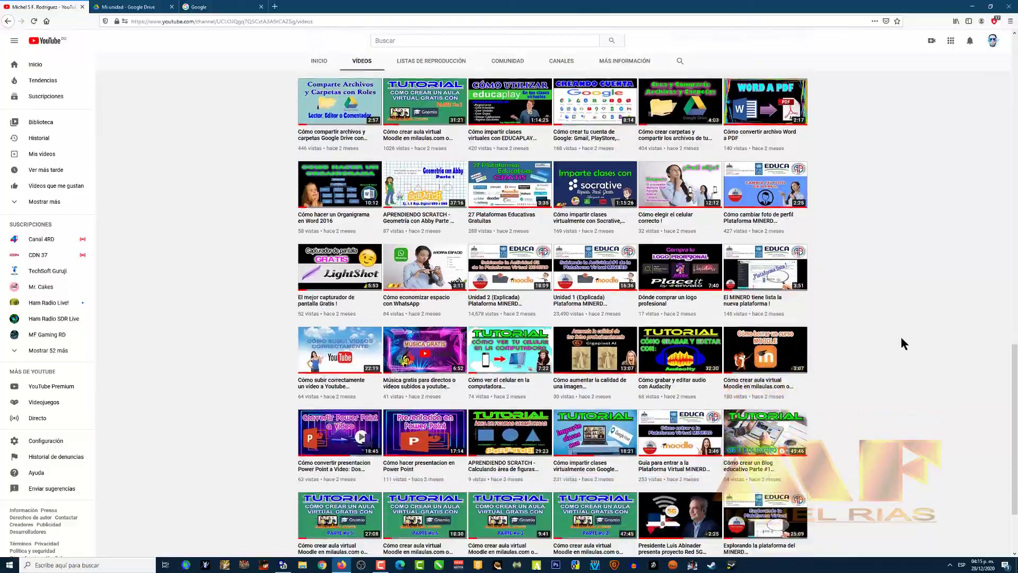
scroll(902, 336, down, 2)
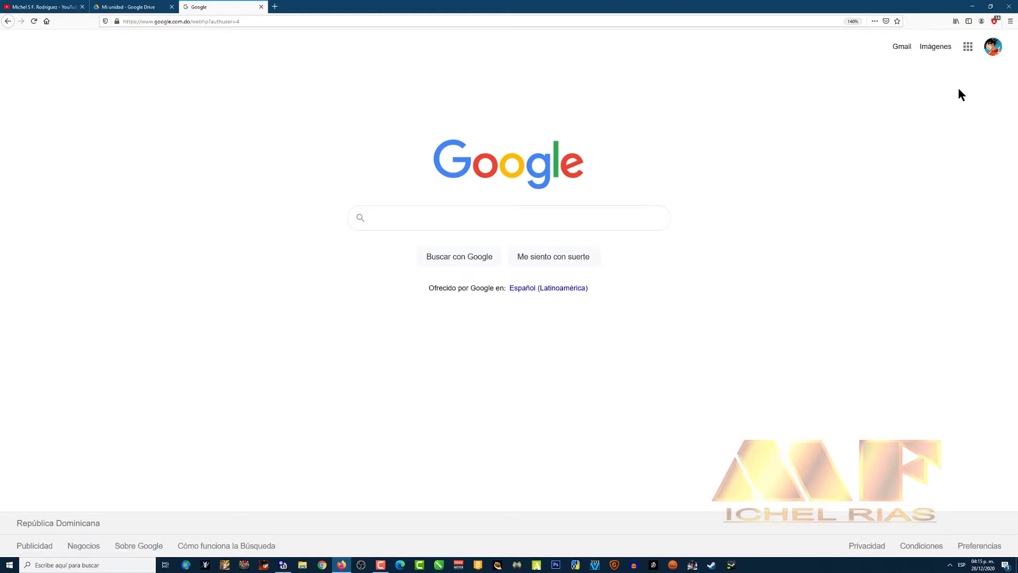
Step: Open Google Drive from the Google home page and create a folder named ENCUESTAS in Mi unidad
click(968, 48)
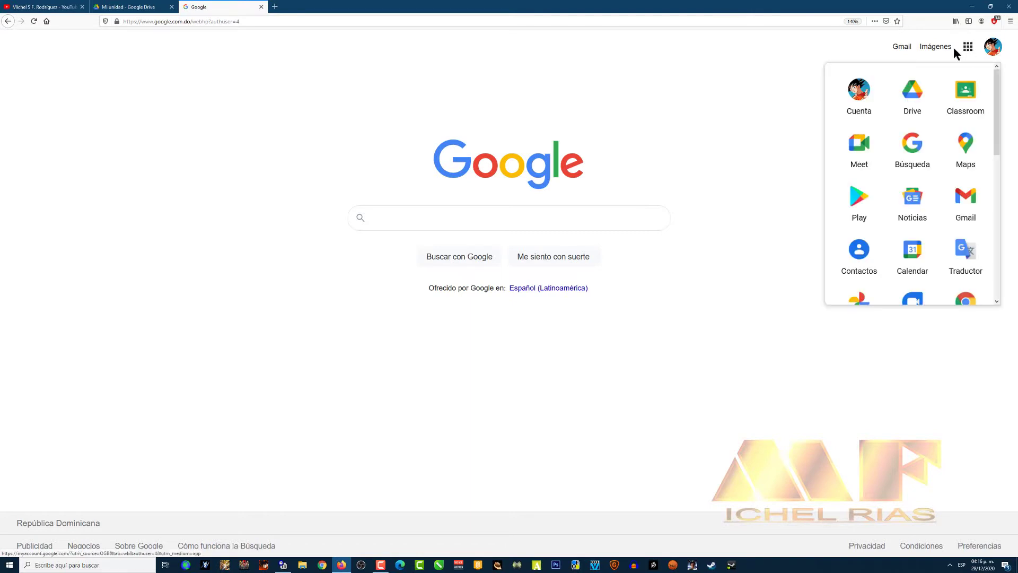
click(913, 102)
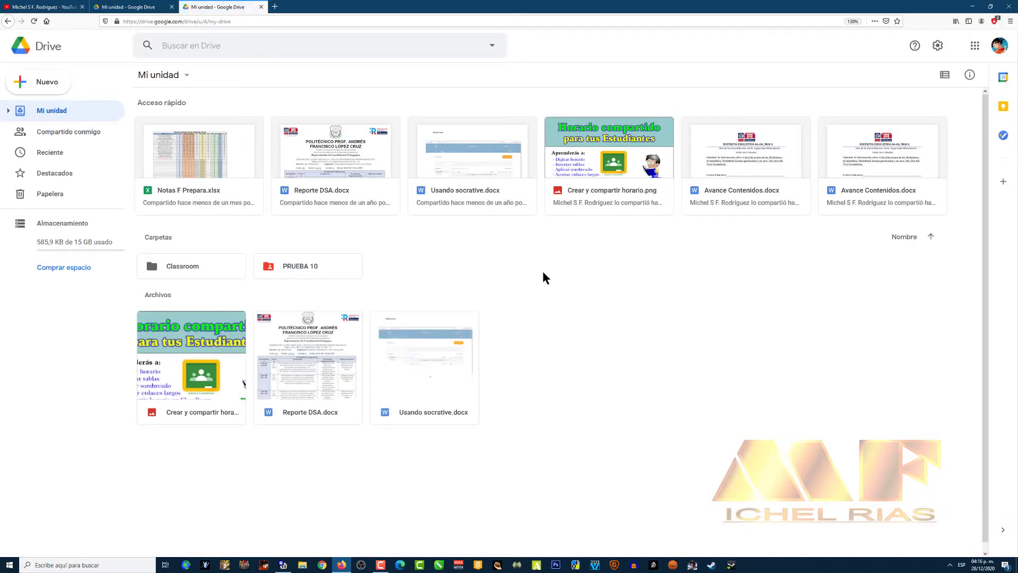
right_click(532, 290)
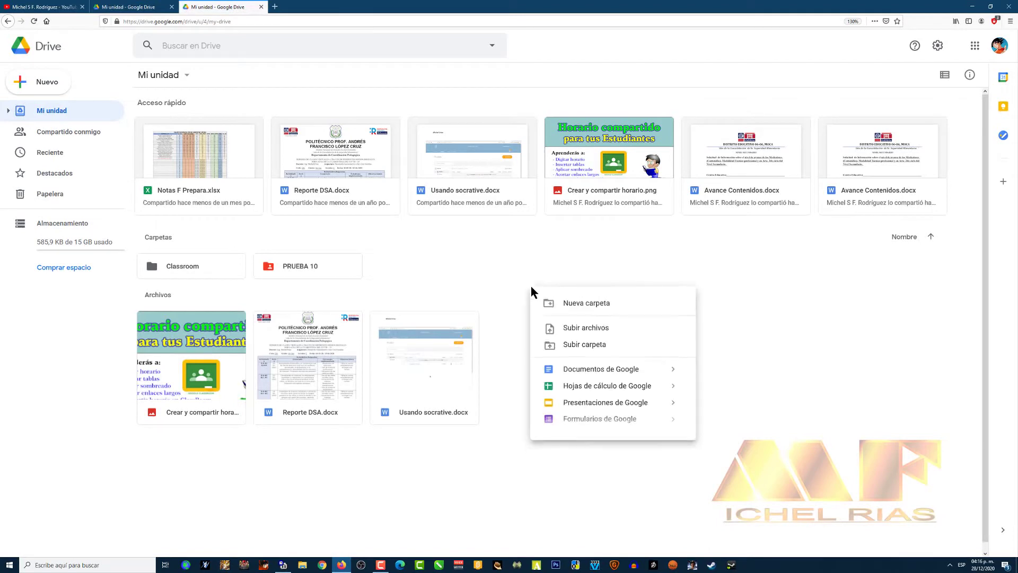
click(586, 304)
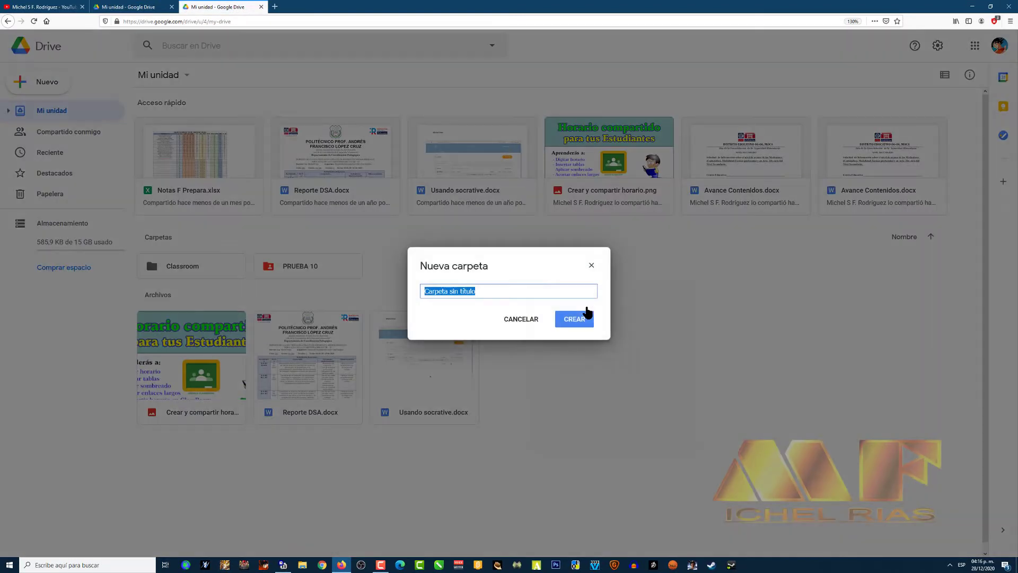
text(ENCUESTAS)
click(571, 322)
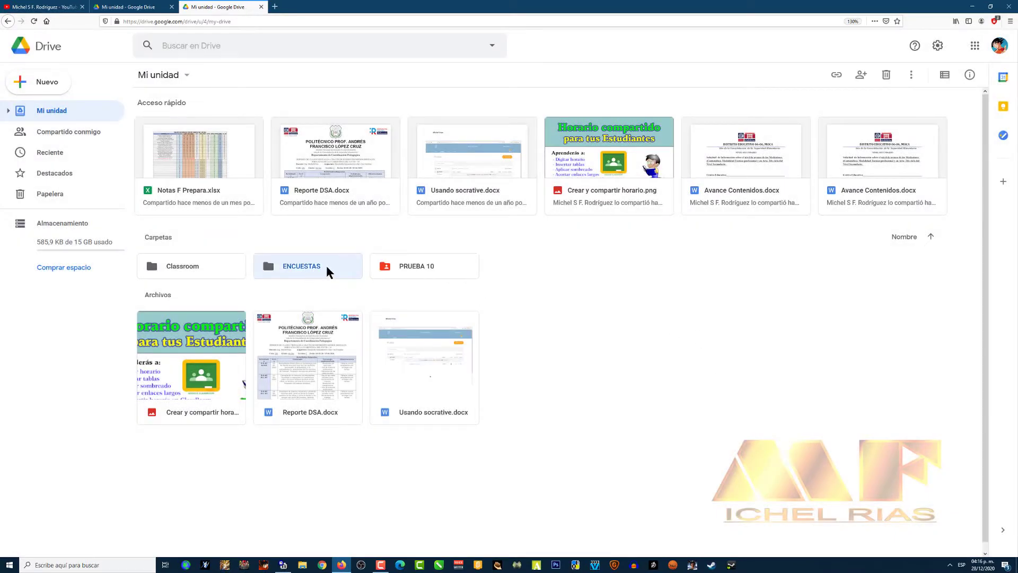
Step: Open the ENCUESTAS folder and create a blank Google Form inside it
double_click(311, 267)
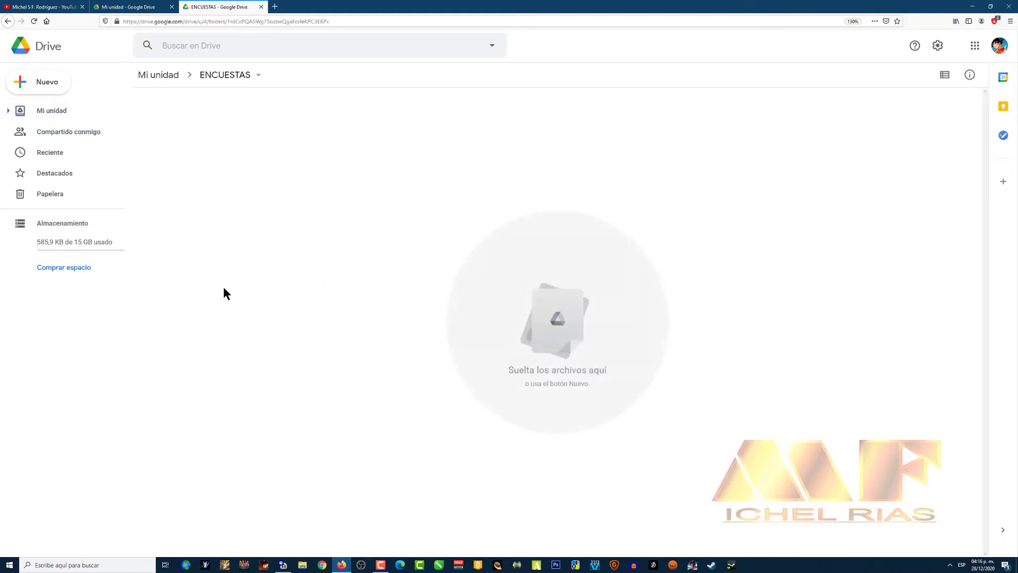
right_click(280, 235)
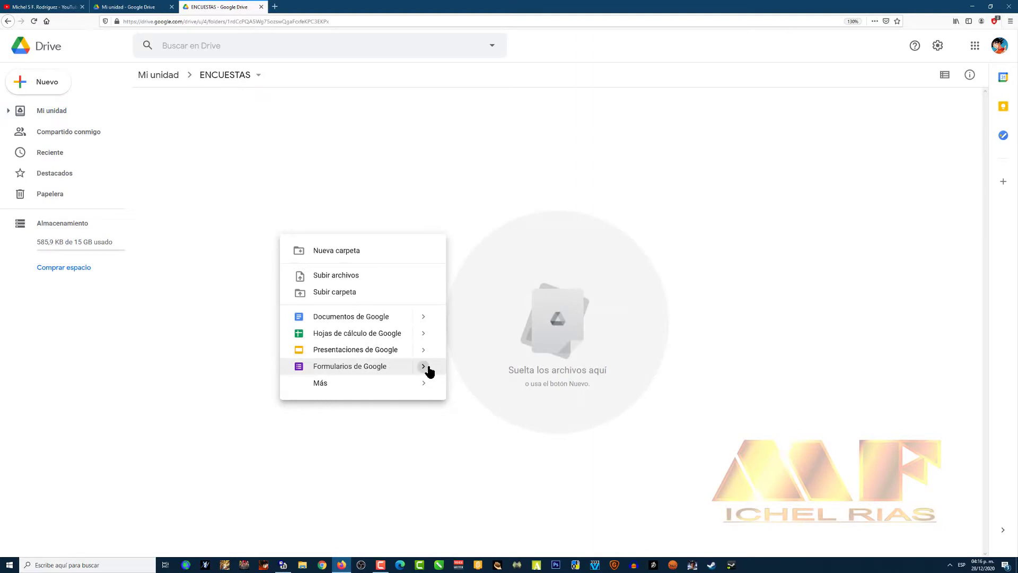
mouse_move(435, 371)
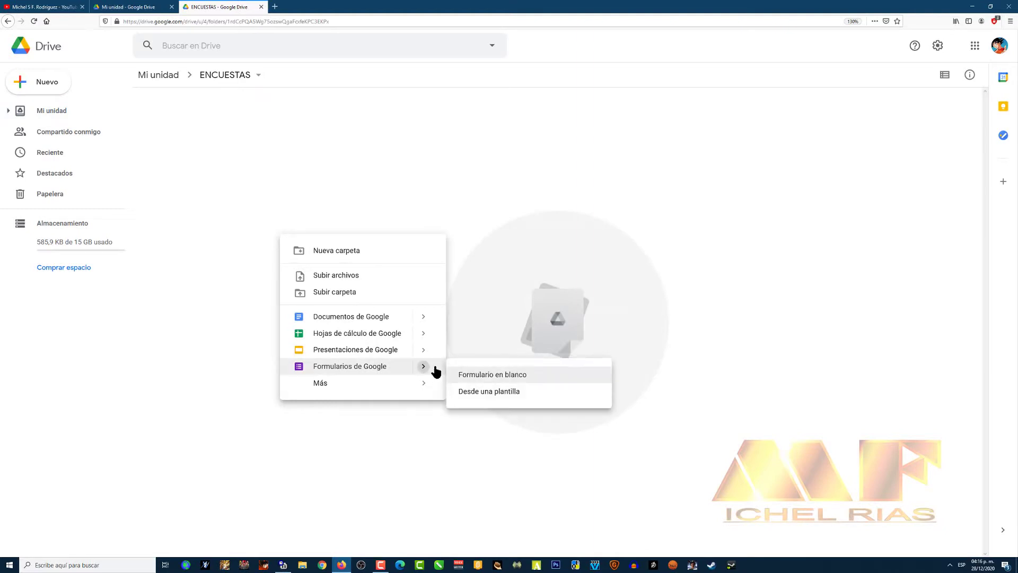
click(511, 377)
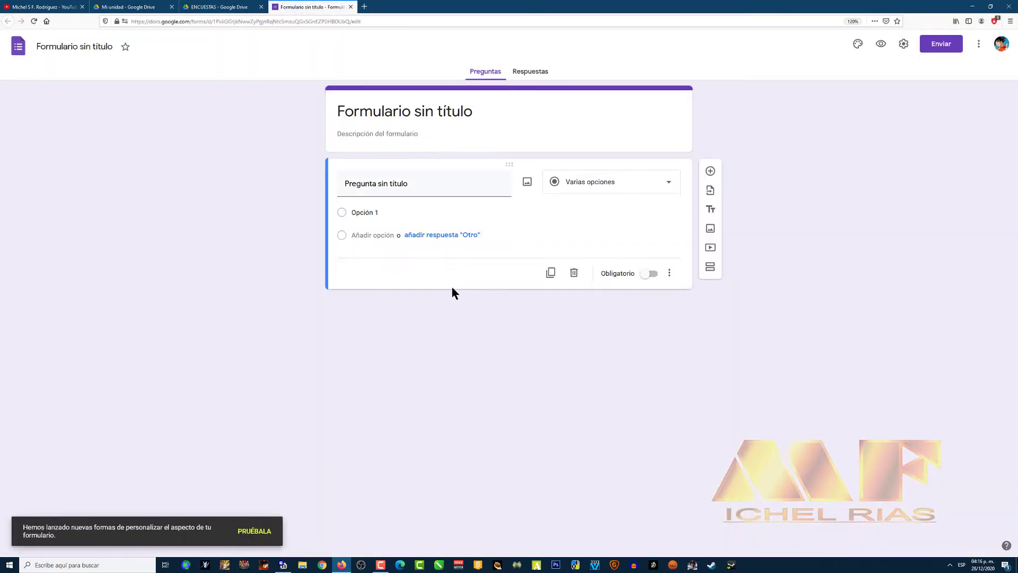
click(427, 192)
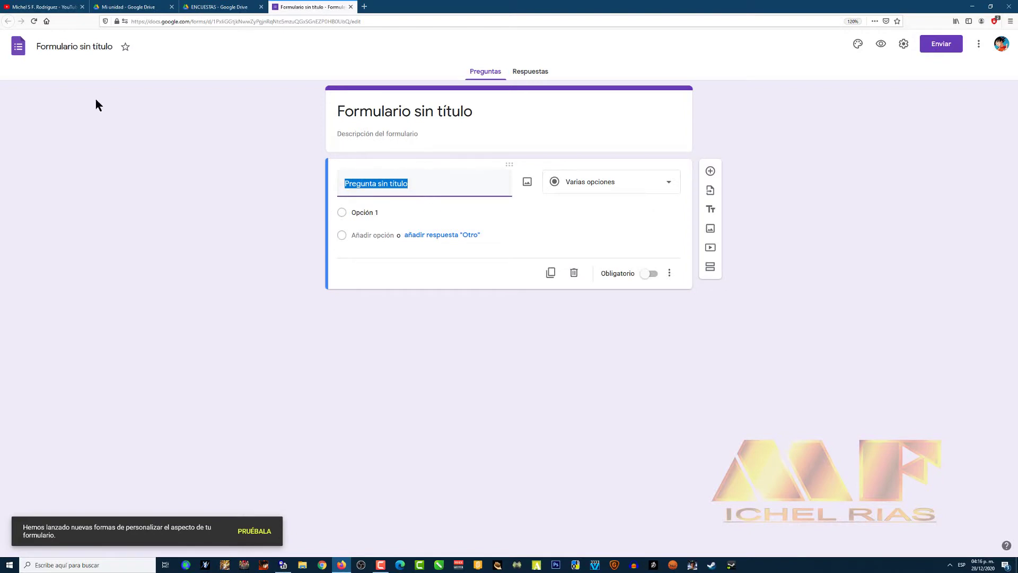
click(105, 48)
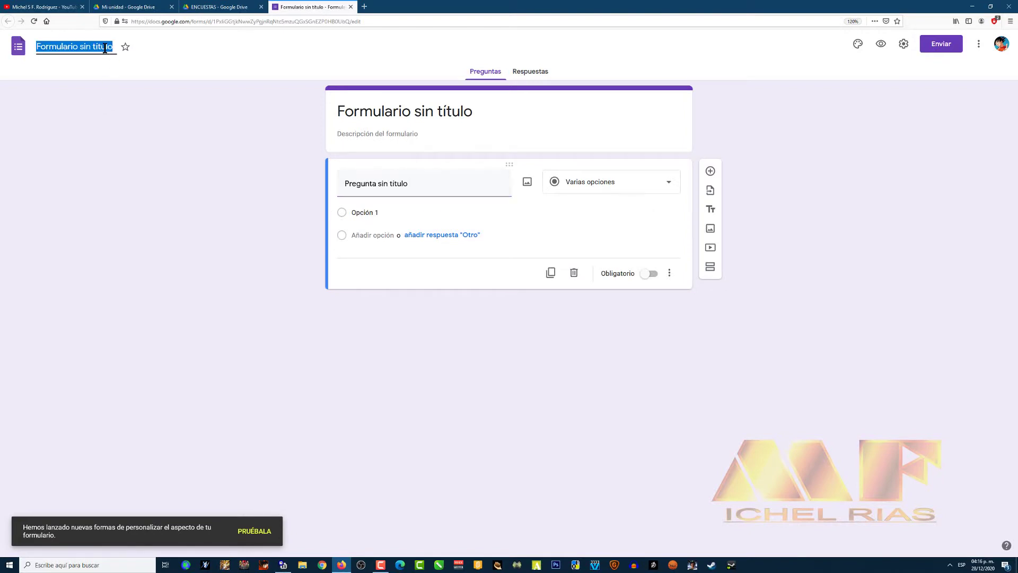
key(Return)
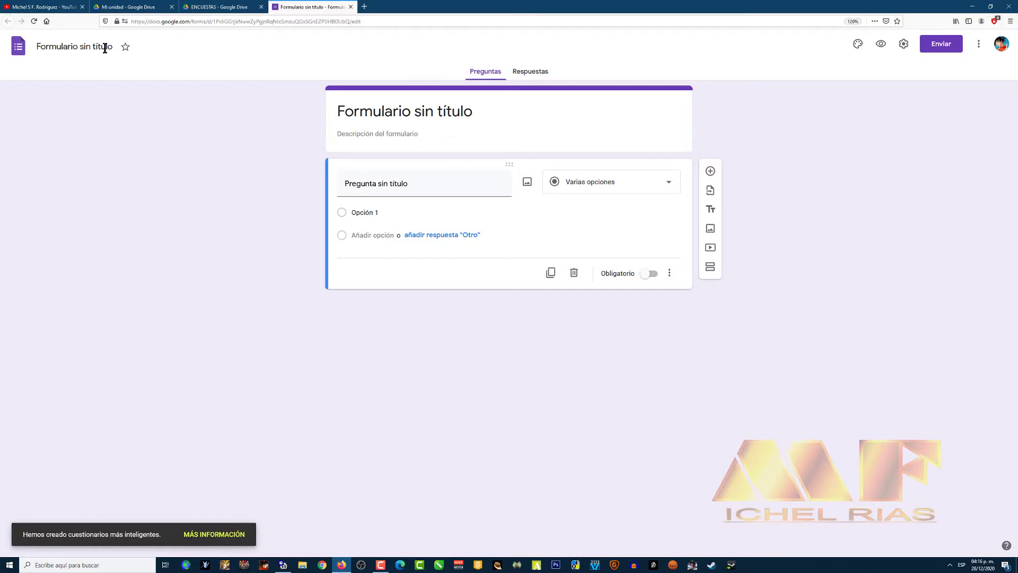
Step: Rename the form "Consulta Coronavirus" and give its header the same title
click(105, 48)
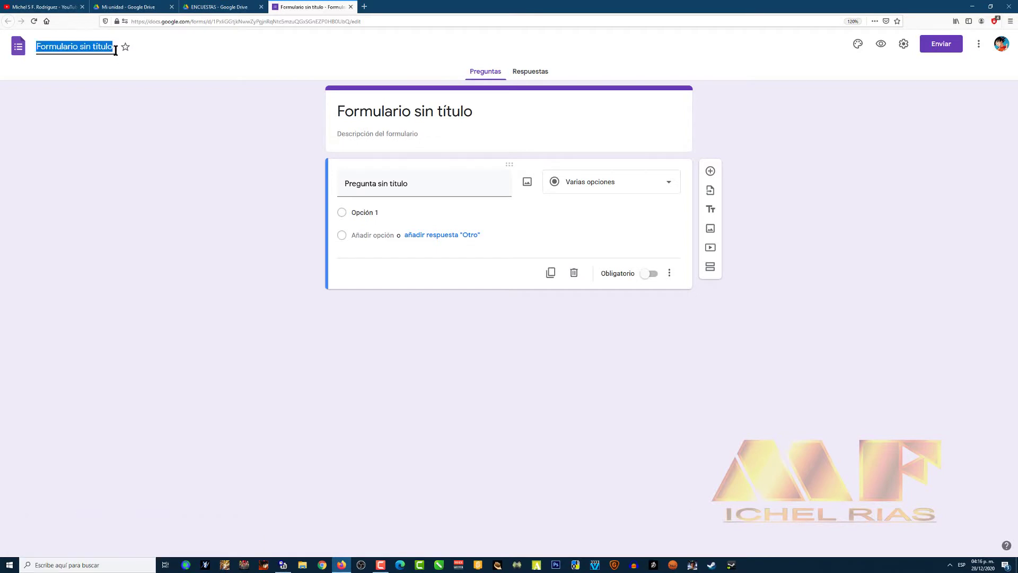
text(cONSULTA)
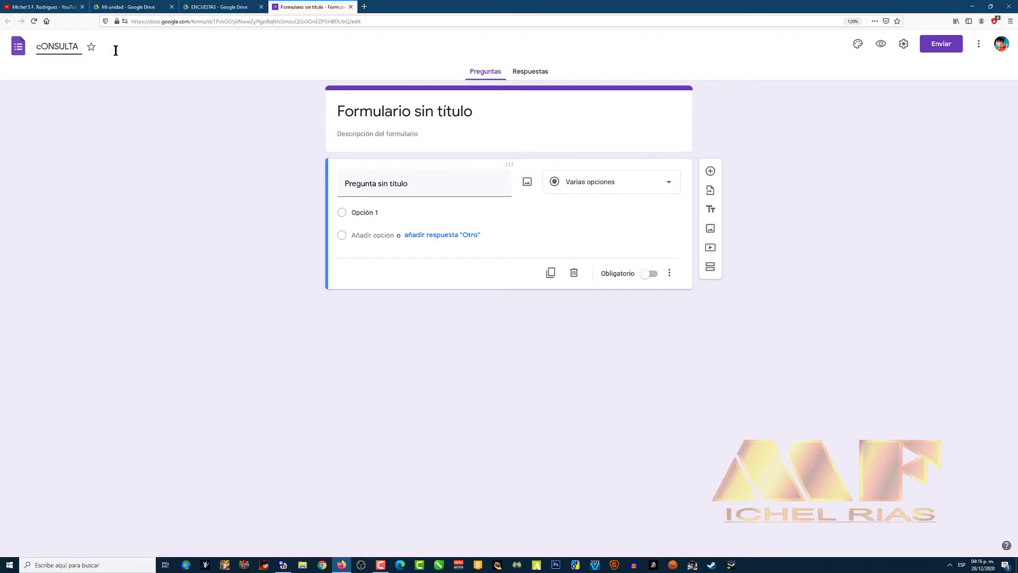
key(BackSpace)
key(BackSpace)
key(BackSpace)
key(BackSpace)
key(BackSpace)
key(BackSpace)
key(BackSpace)
key(BackSpace)
text(Consulta Coronavirus)
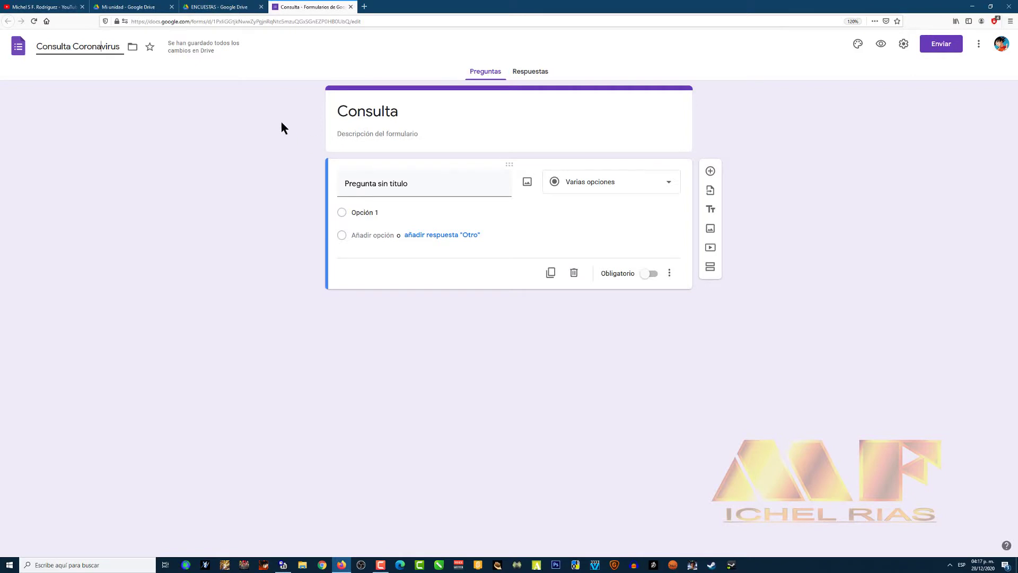
click(432, 131)
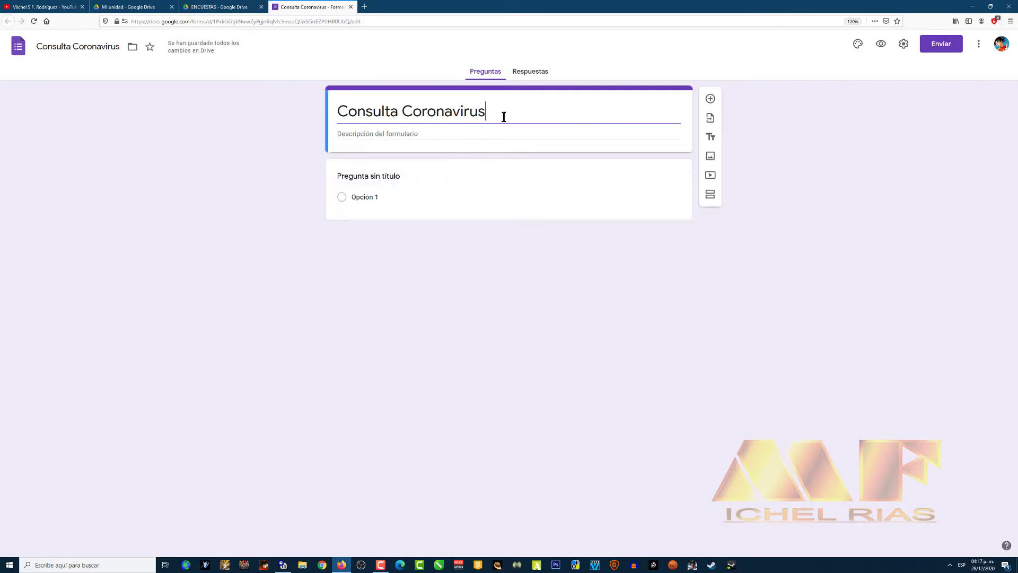
Step: Enter the form description "Tu opinión es muy importante para nosotros !" below the title
drag(504, 114, 305, 106)
click(411, 133)
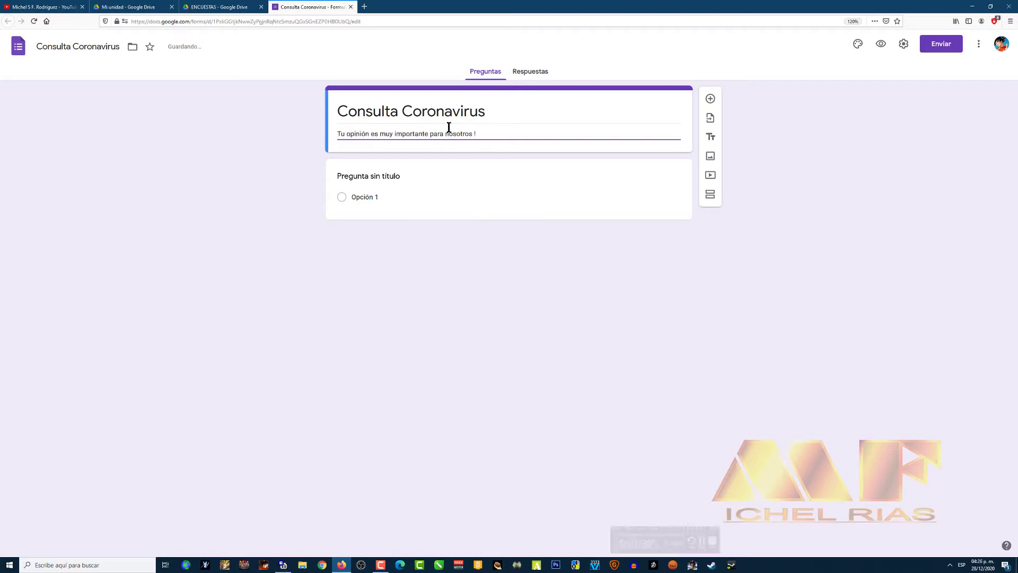
drag(502, 134, 283, 130)
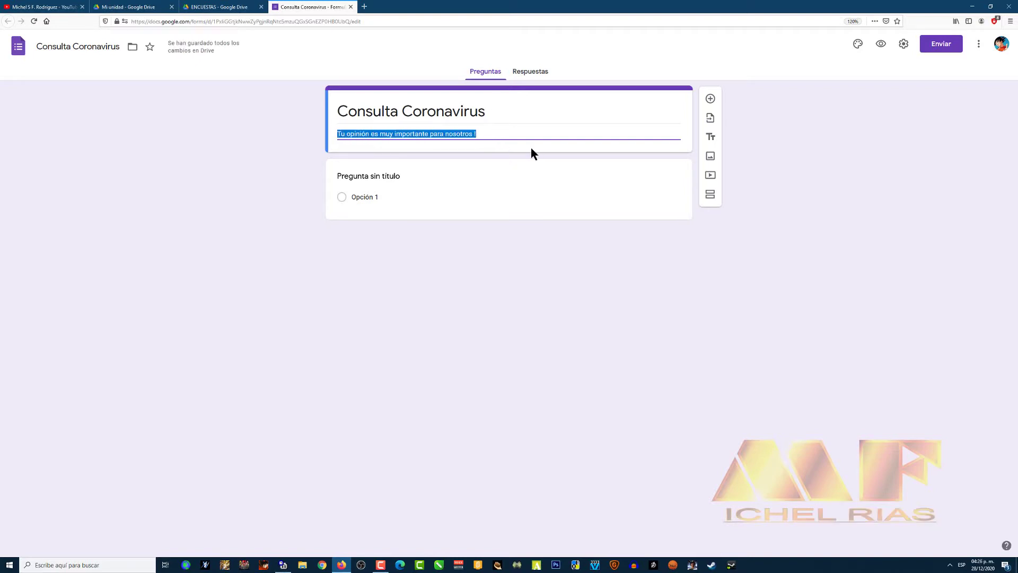
click(483, 134)
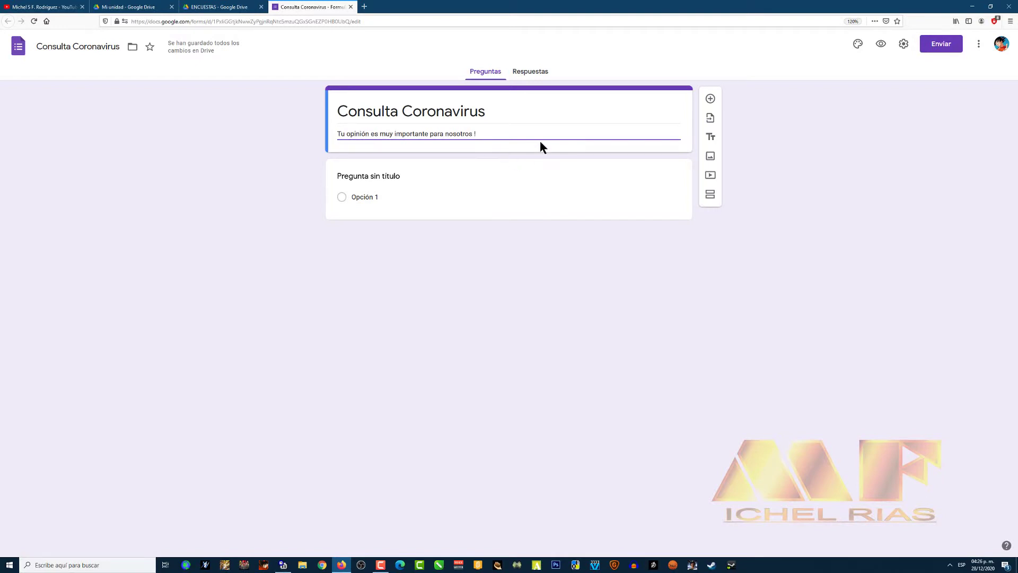
Step: Set the question to "Debido al aumento de nuevos casos de contagio por covid-19, ¿está usted de acuerdo a que el gobierno ejecute medidas estrictas de confinamiento?"
click(415, 177)
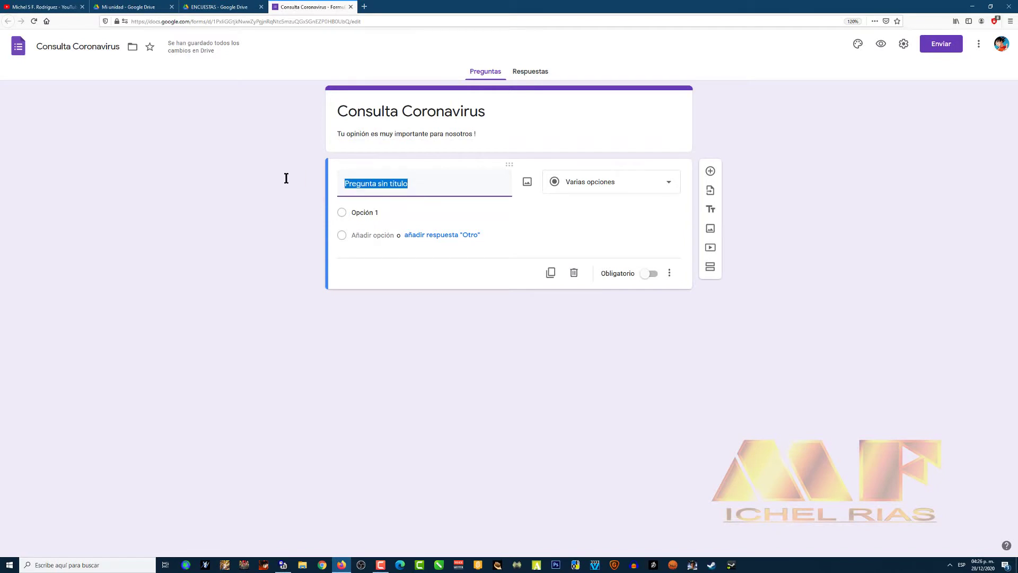
key(BackSpace)
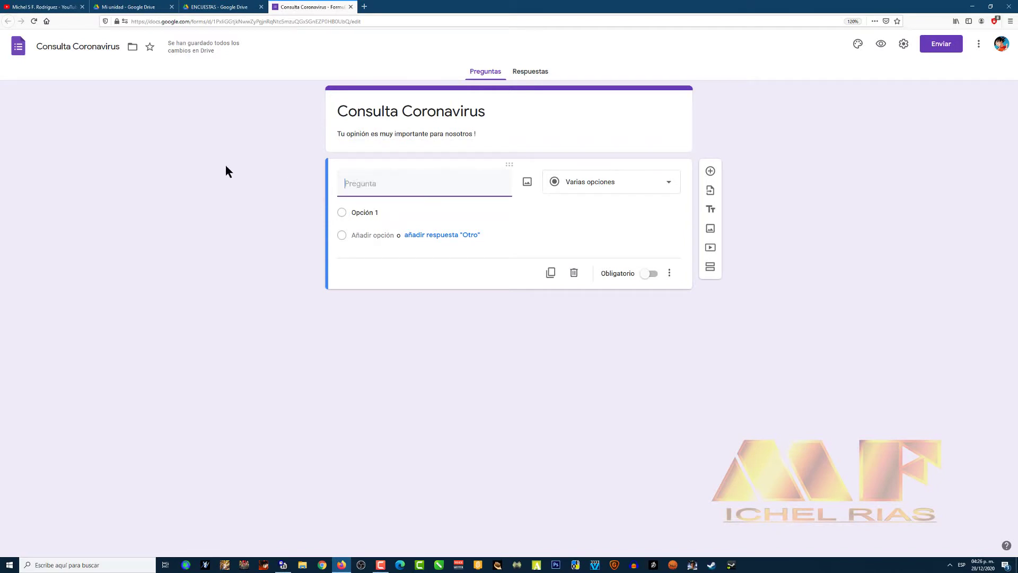
text(Debido al aumento de nuevos casos de contagio por covid-19, está usted de acuerdo a que el gobierno ejecute medidas estrictas de confinamiento?)
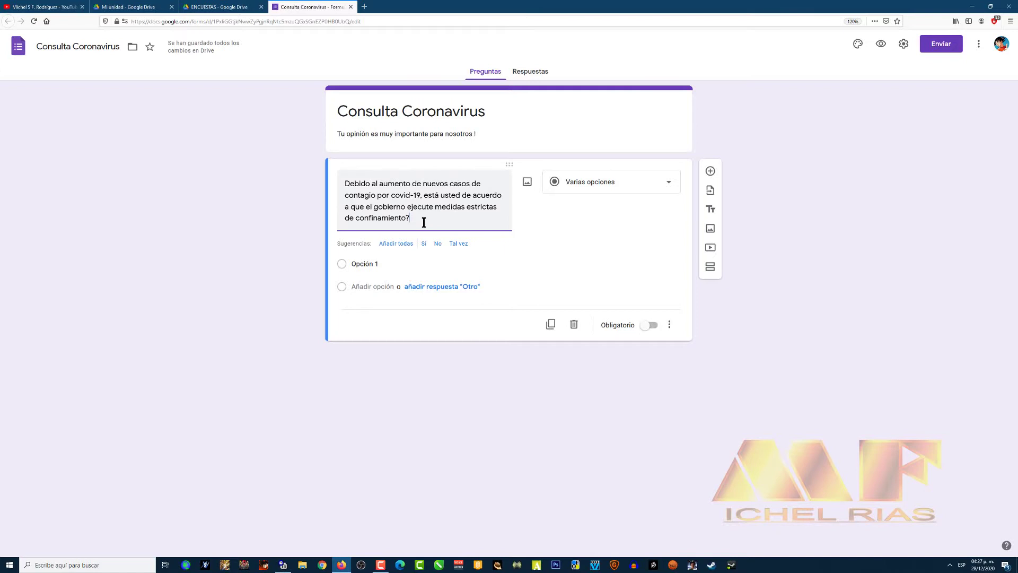
click(427, 195)
text(¿)
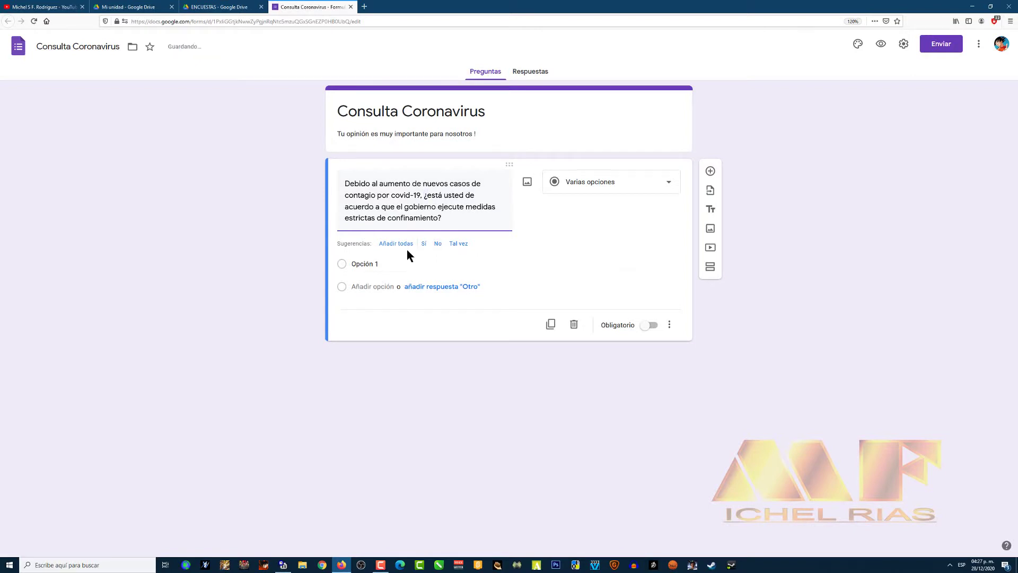
Step: Give the question the answer options "Sí" and "No" and make it mandatory
click(386, 264)
text(Sí)
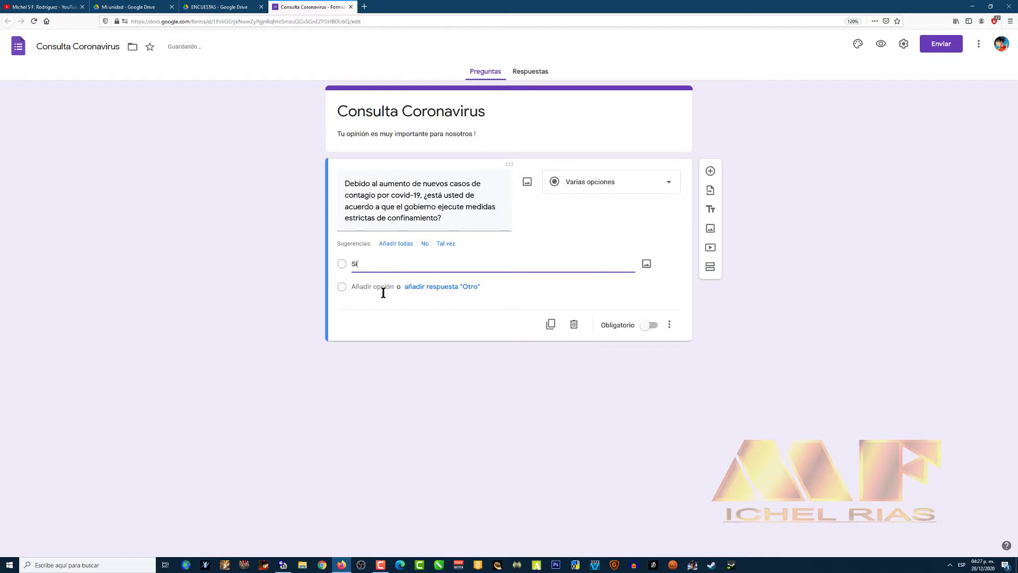
click(376, 288)
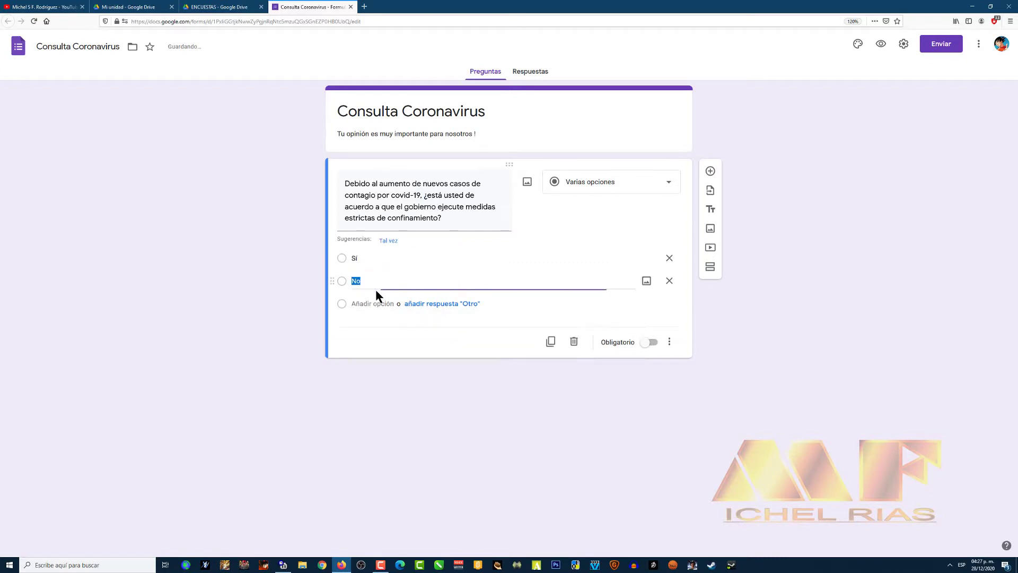
click(391, 287)
click(648, 342)
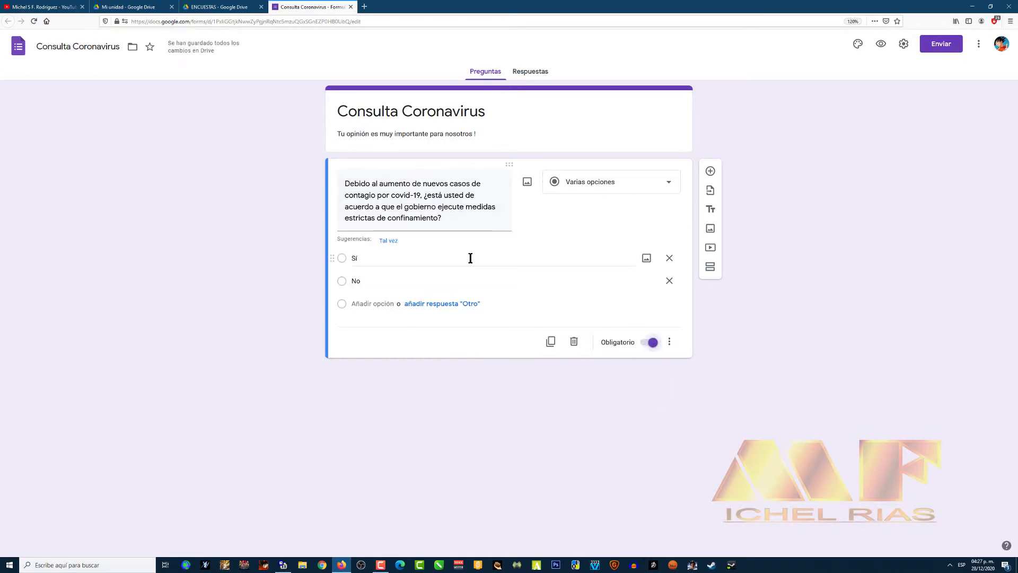
Step: View the form's responses section and return to the questions
click(538, 71)
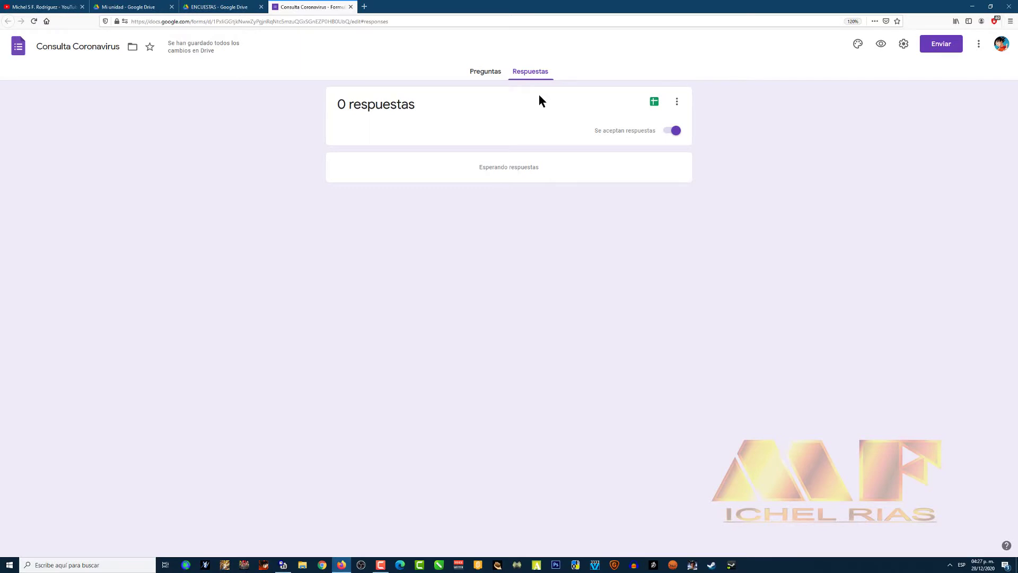
click(488, 75)
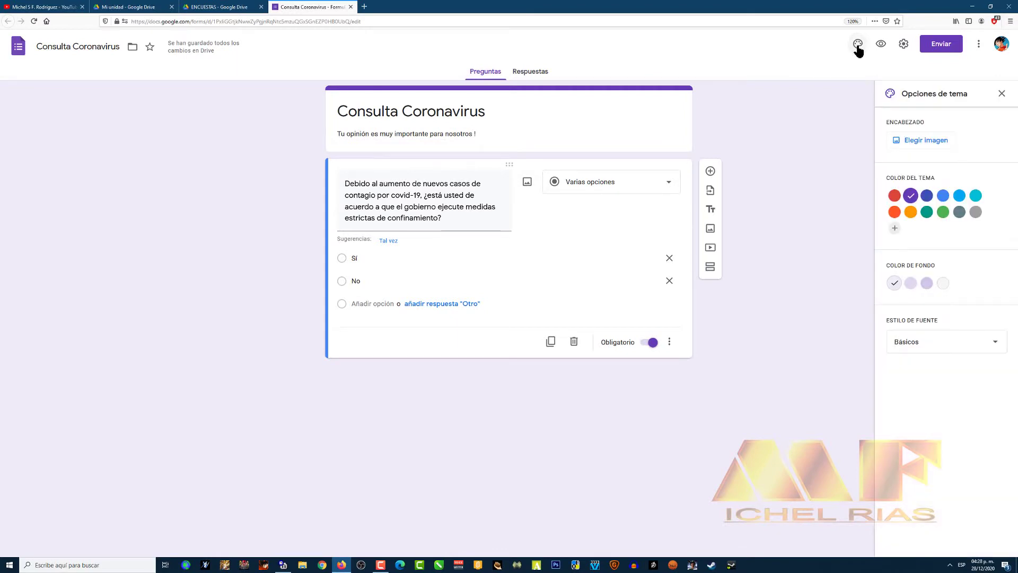
Step: Browse the ready-made header images across theme categories such as Comida y cena, Ilustraciones and Trabajo y escuela, selecting the purple bubbles picture
click(928, 146)
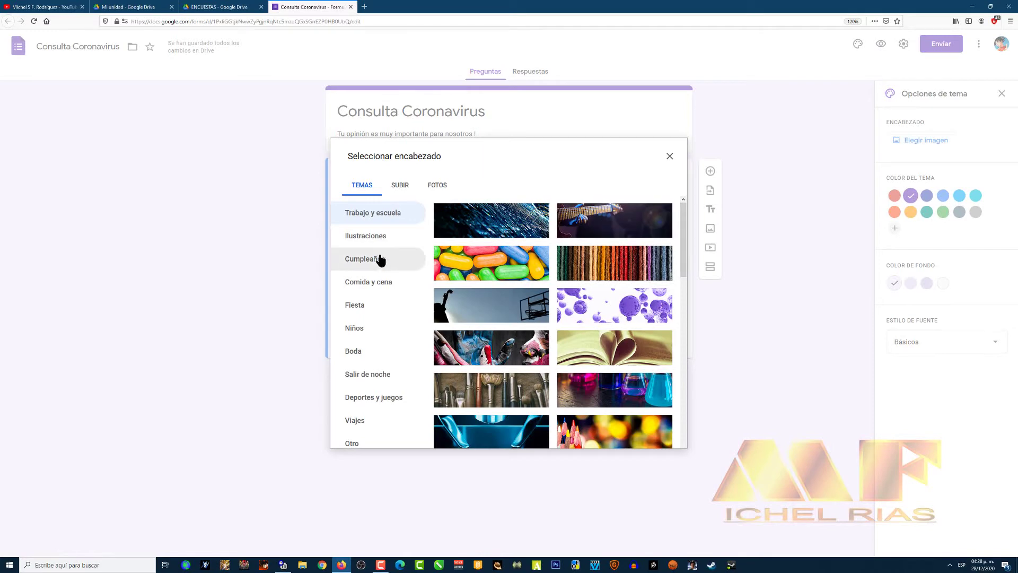
click(382, 351)
click(368, 305)
click(377, 286)
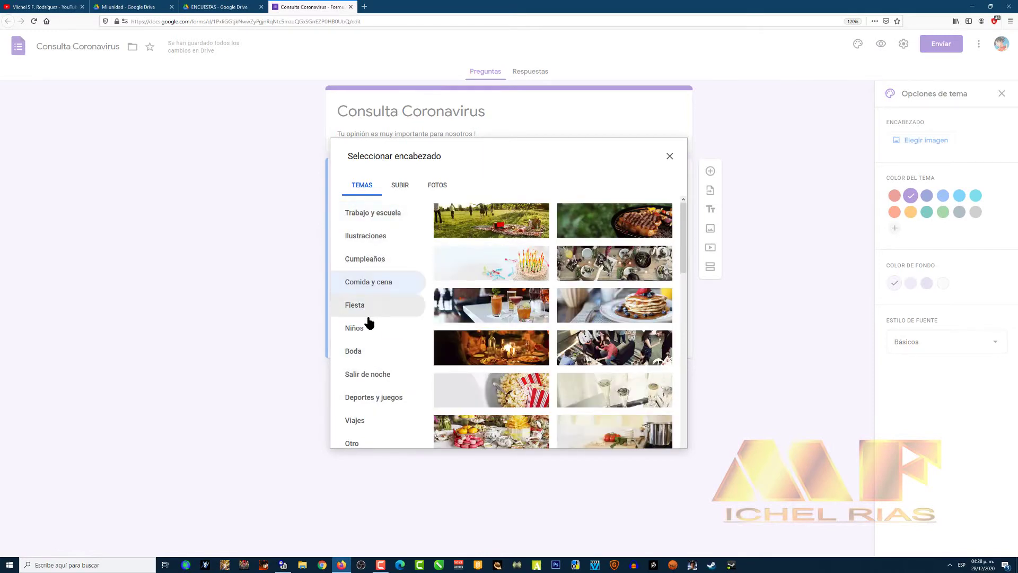
click(380, 263)
click(377, 237)
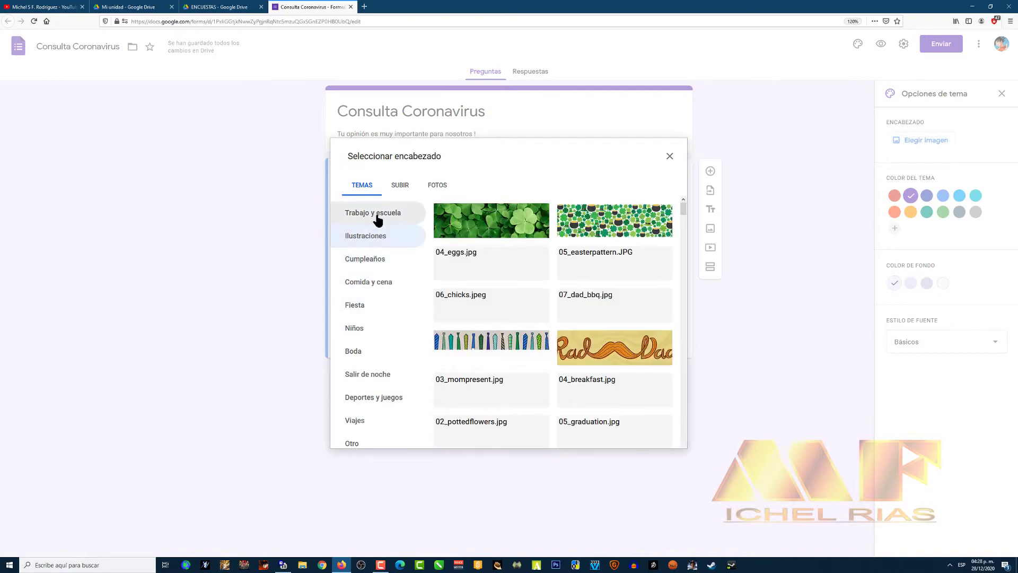
click(377, 215)
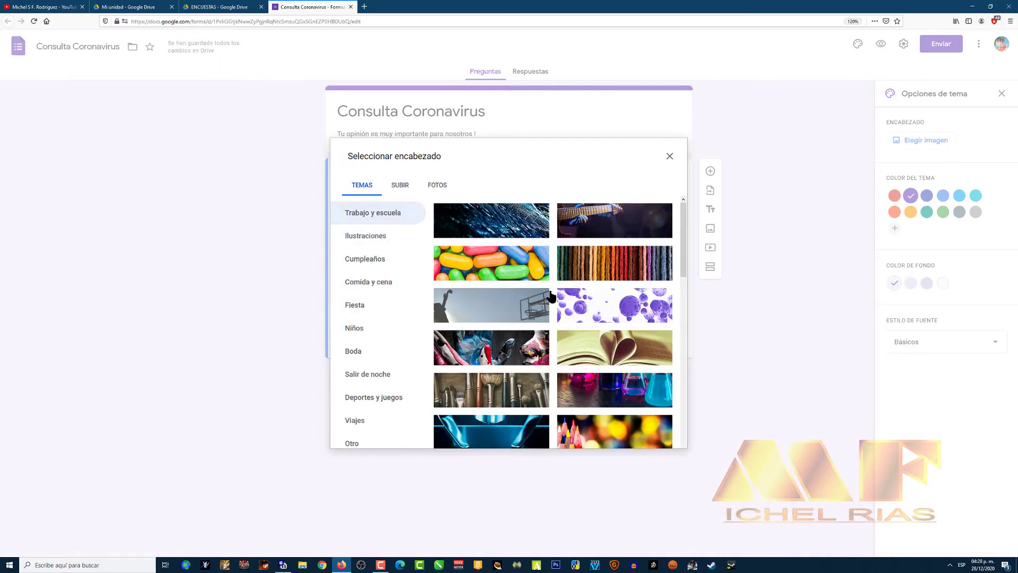
scroll(535, 340, down, 6)
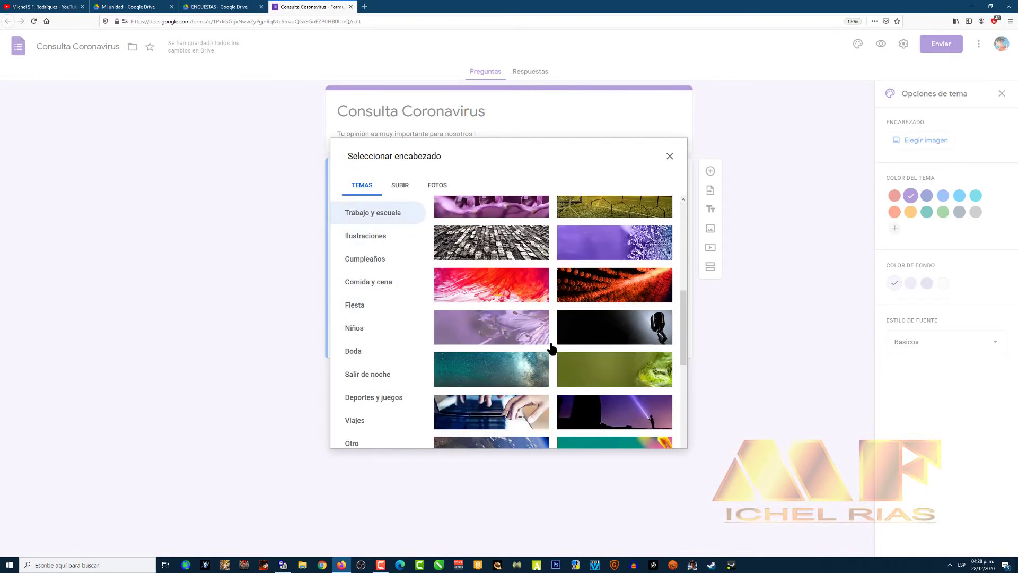
scroll(536, 353, down, 5)
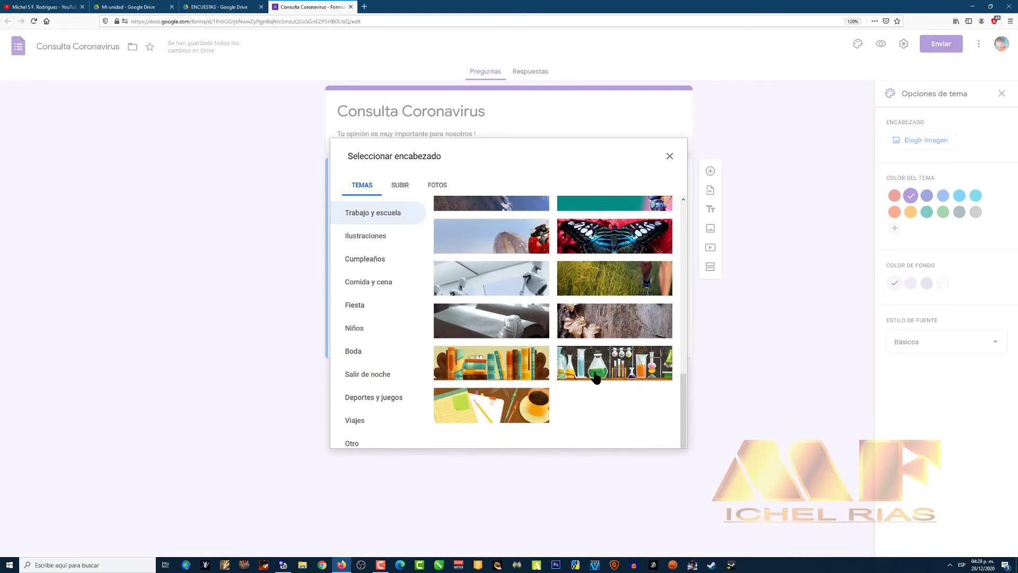
scroll(594, 366, down, 5)
scroll(578, 386, up, 2)
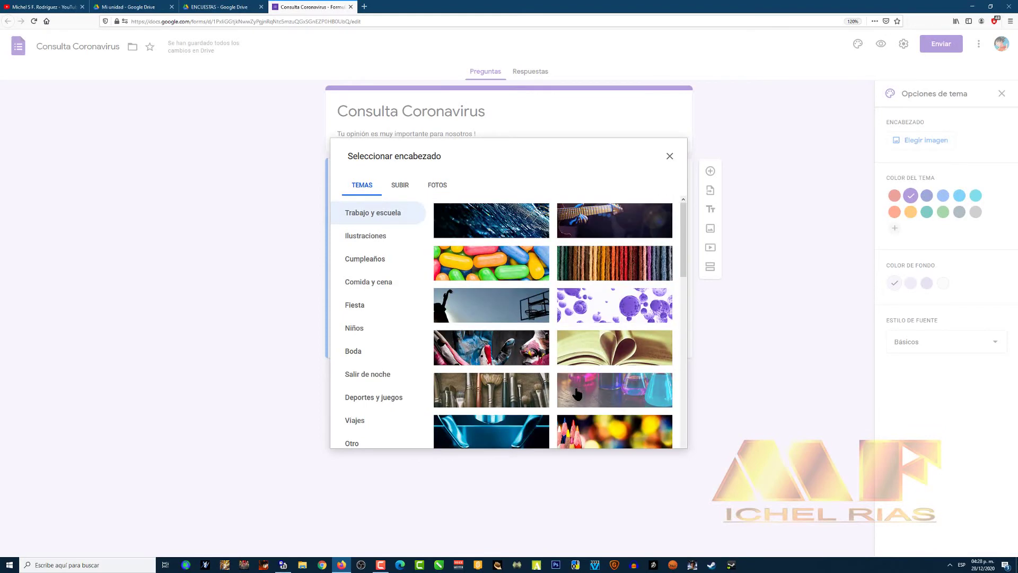
click(604, 321)
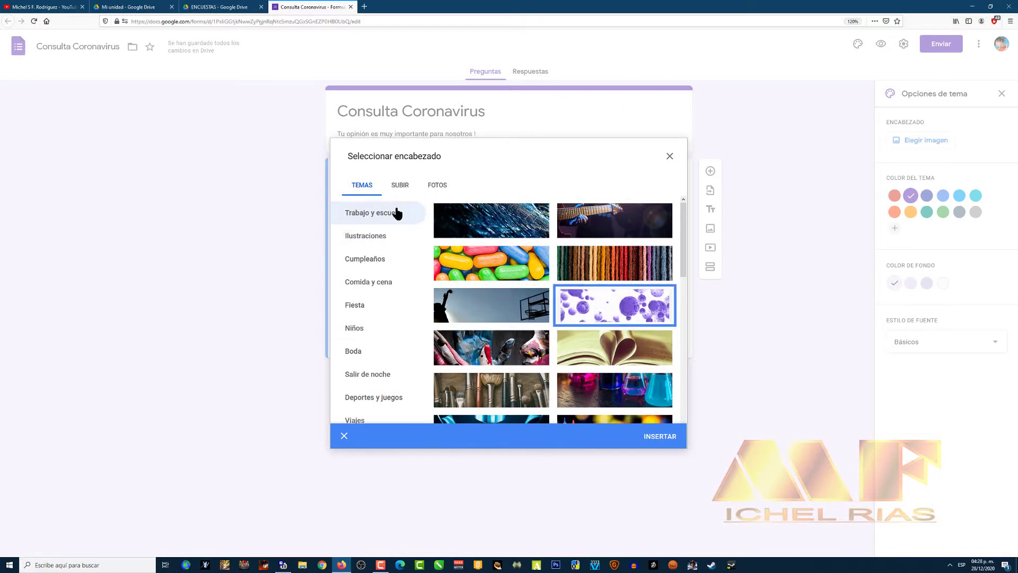
Step: Search Google Images for "coronavirus" in a new browser tab
click(365, 7)
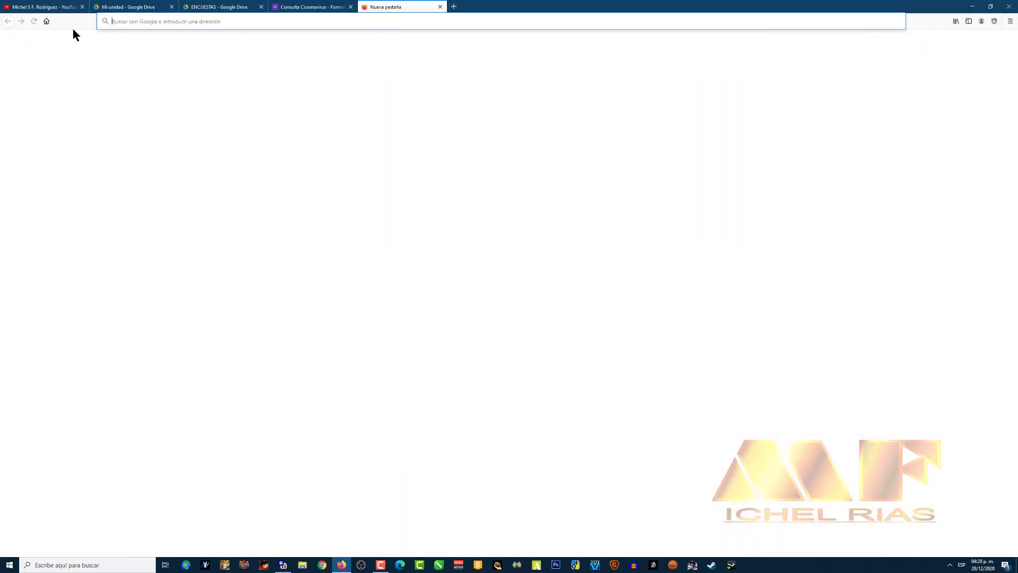
click(46, 23)
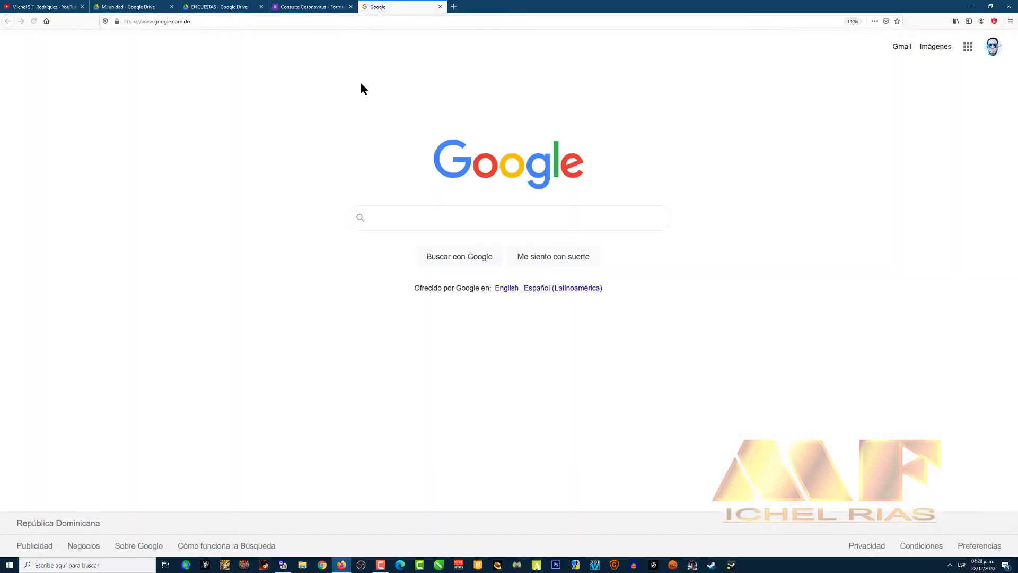
text(coro)
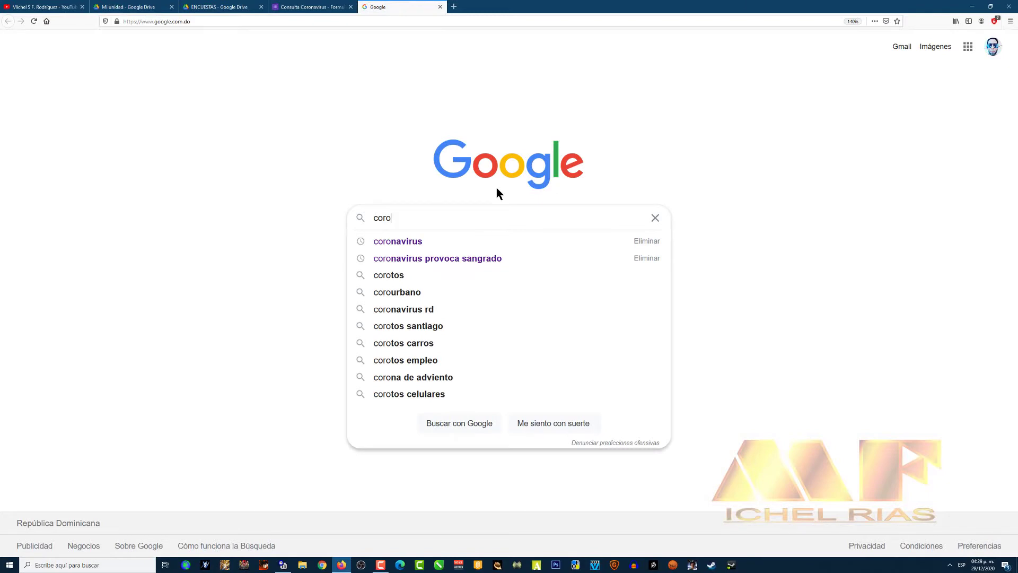
click(424, 248)
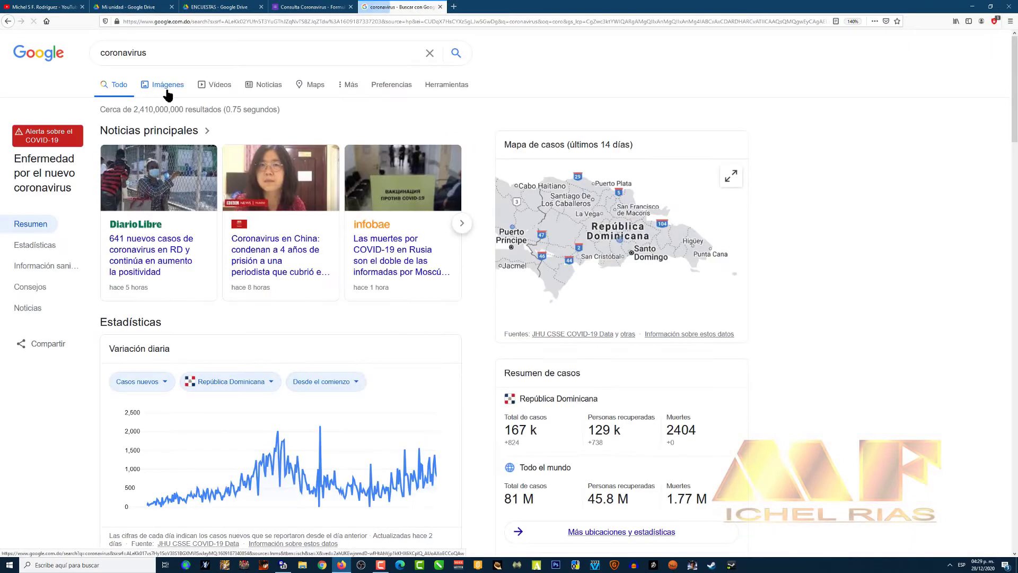
click(137, 91)
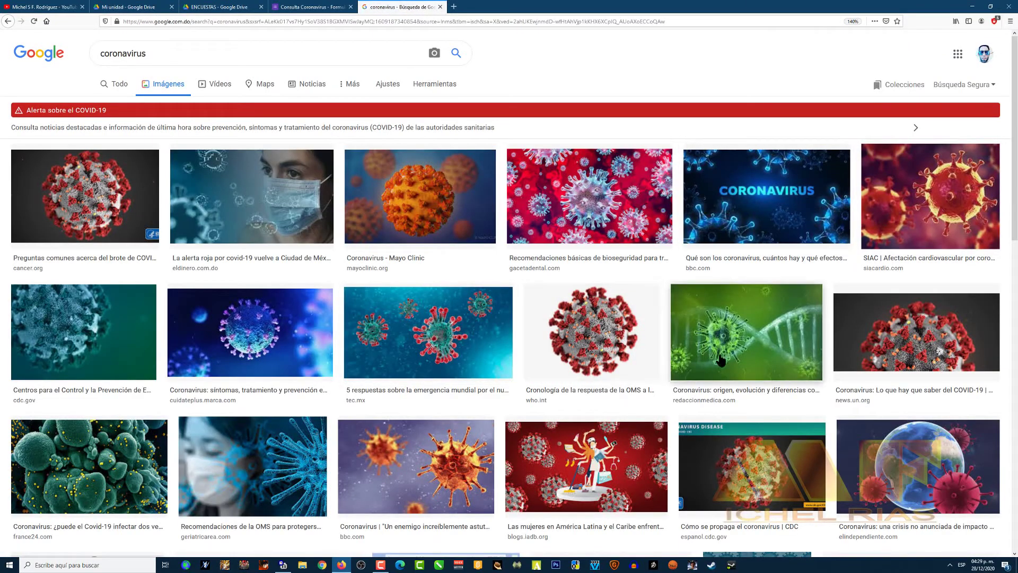
Step: Open the blue BBC image with the word CORONAVIRUS and copy it to the clipboard
click(756, 218)
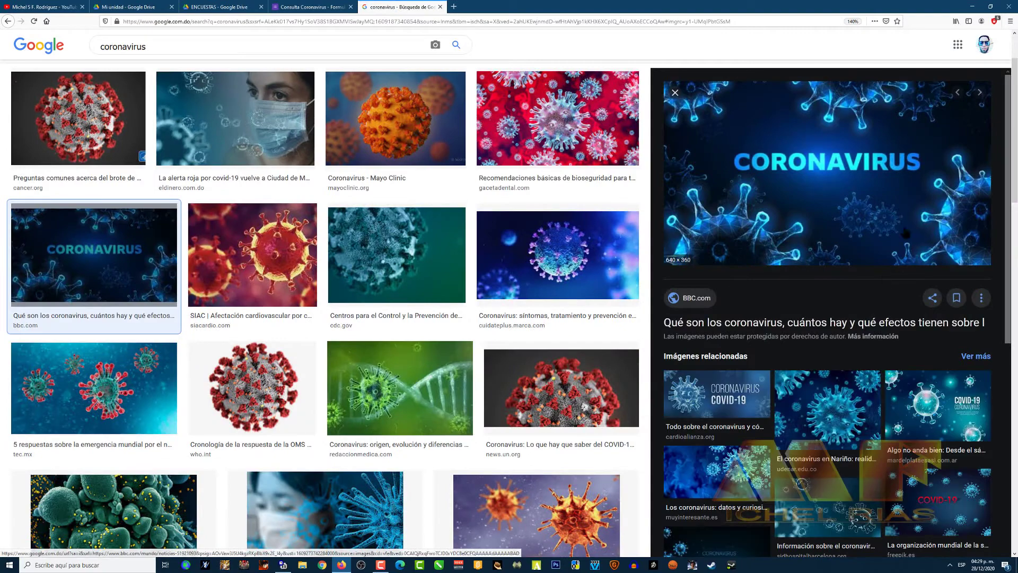
right_click(756, 160)
click(785, 238)
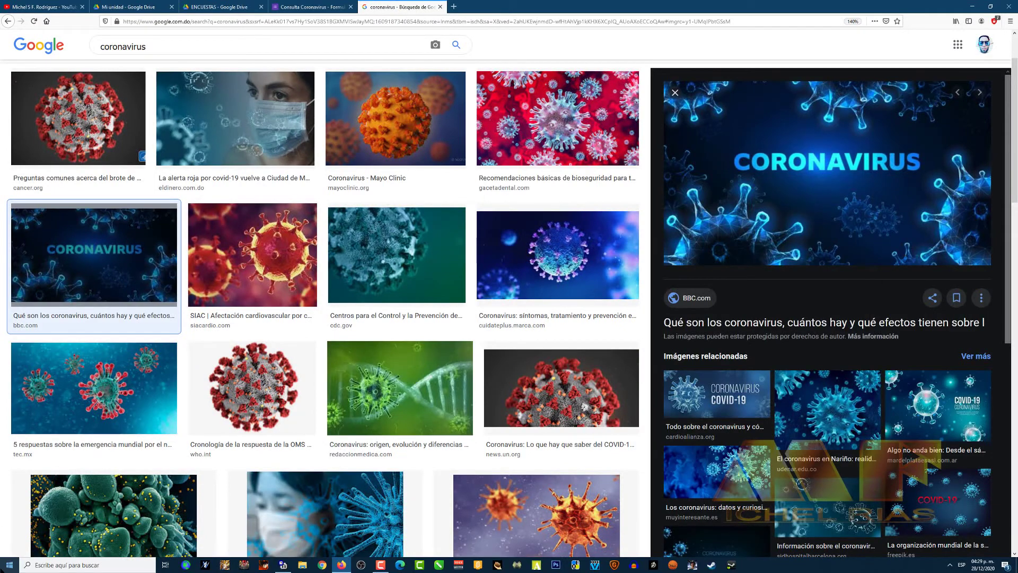
Step: Open Paint and paste the copied coronavirus image onto the canvas
key(super)
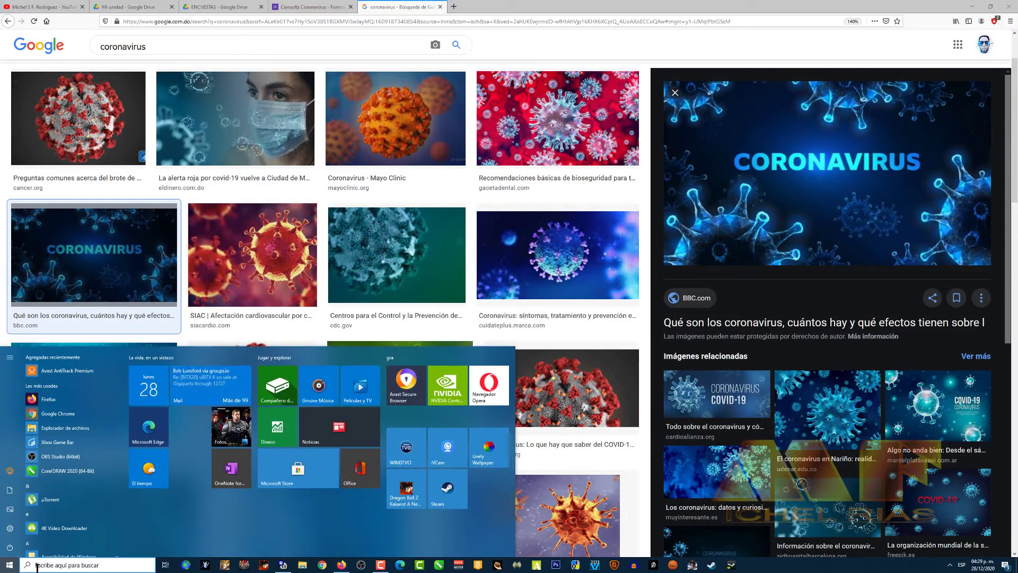
click(51, 560)
text(pain)
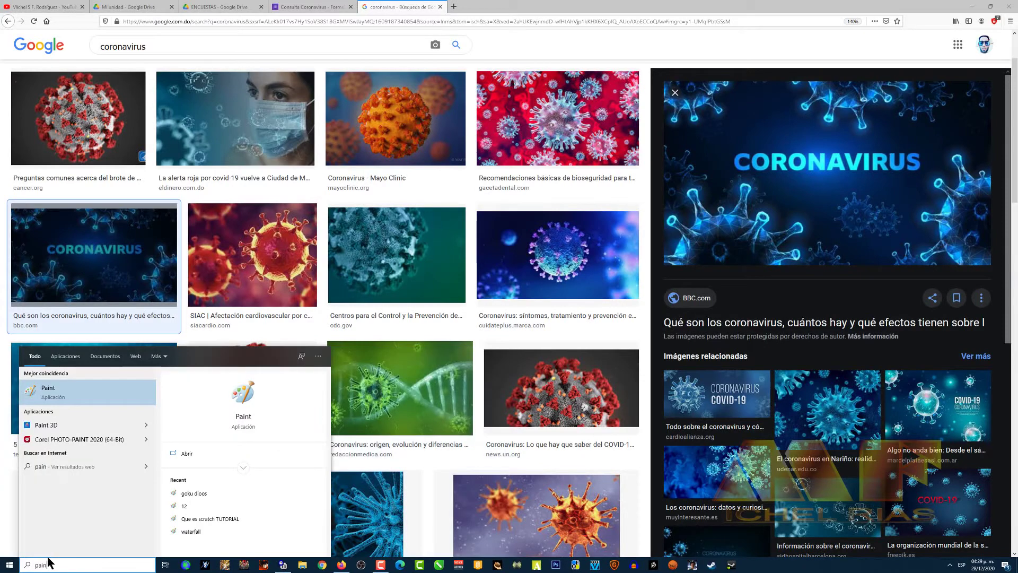
click(249, 397)
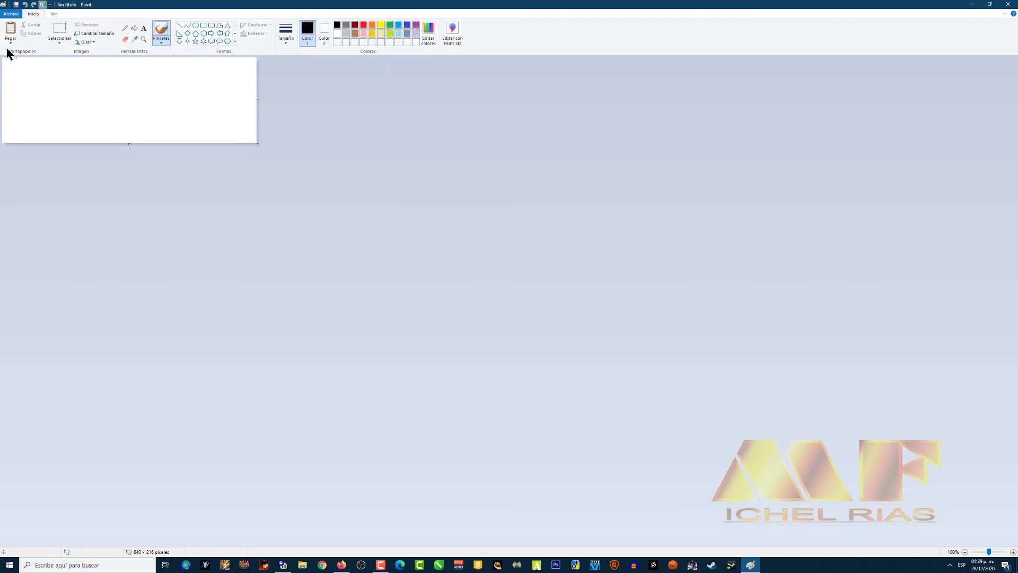
click(11, 30)
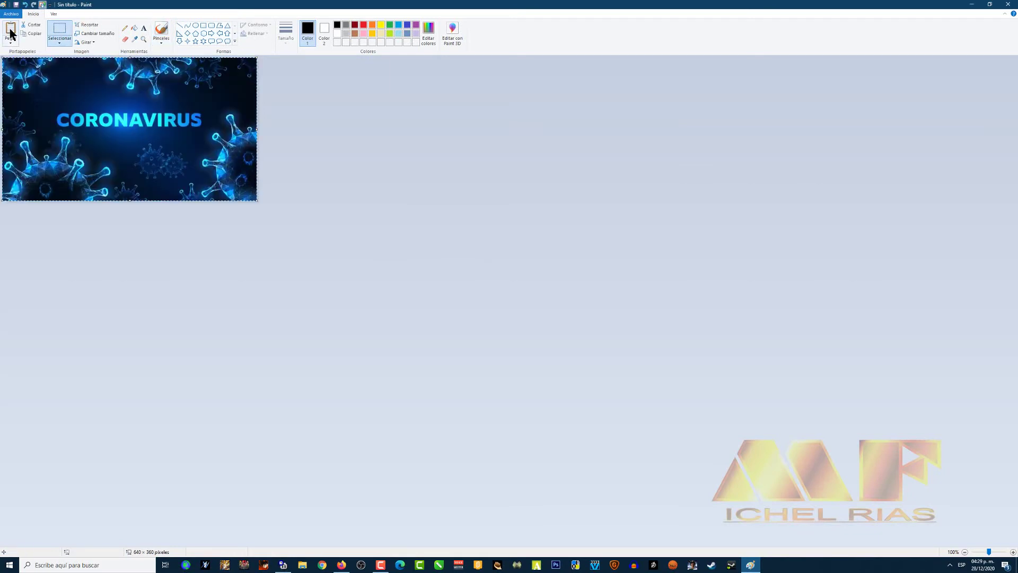
click(416, 187)
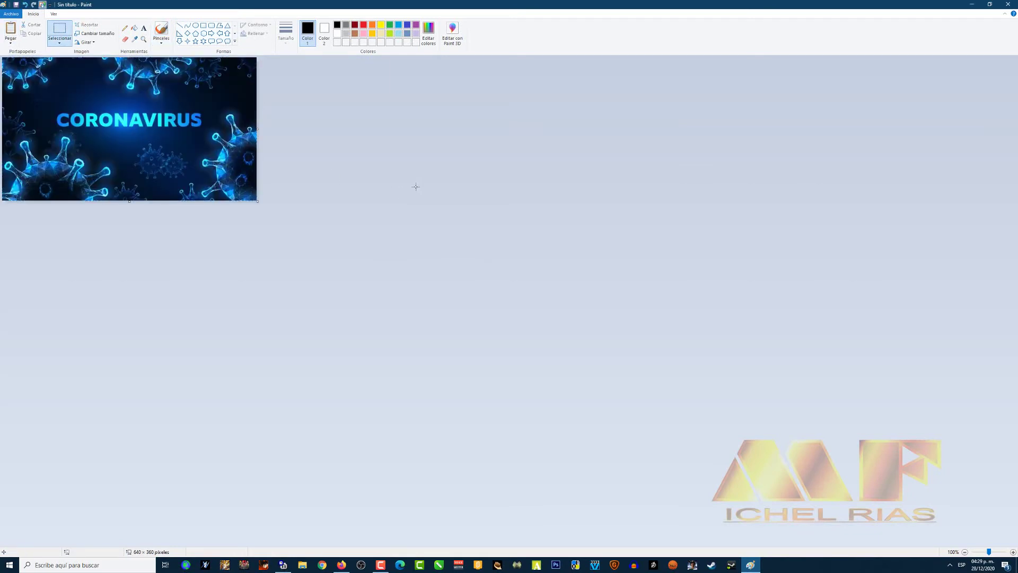
Step: Resize the image to 640 × 270 pixels without maintaining the aspect ratio
click(105, 35)
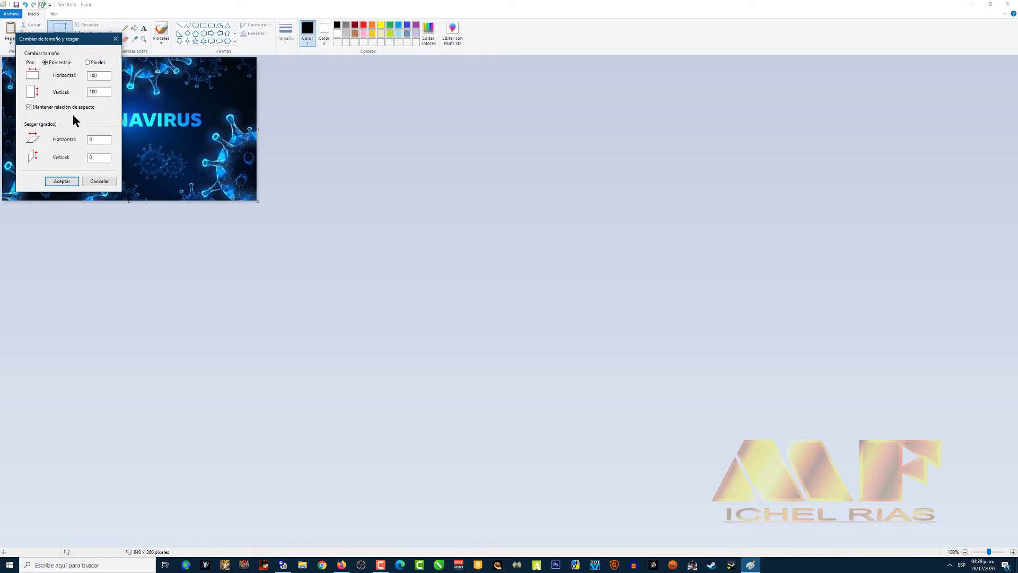
click(58, 108)
double_click(108, 78)
double_click(104, 91)
click(63, 182)
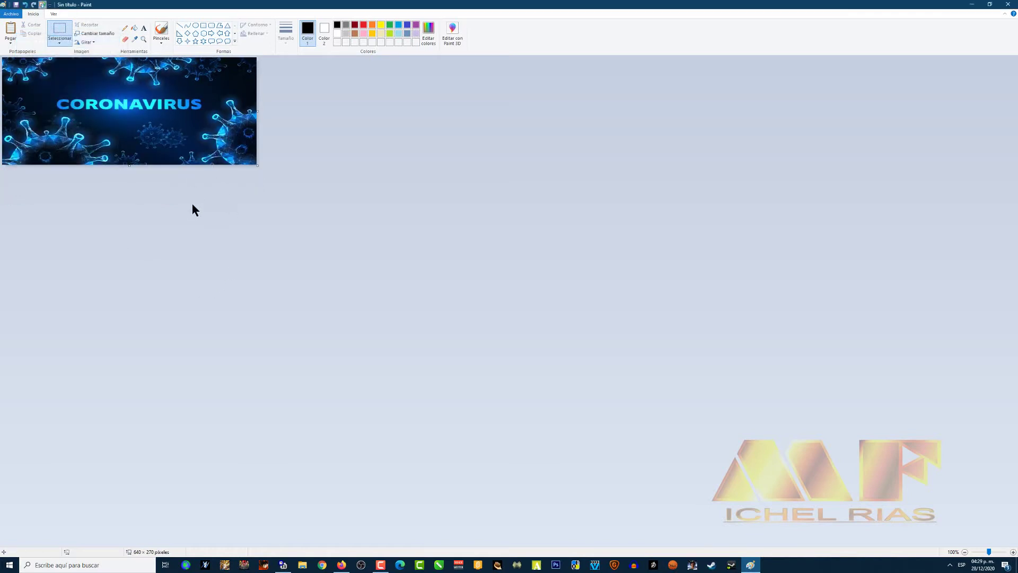
Step: Save the resized image as a PNG named "cor" in the Escritorio folder
click(16, 5)
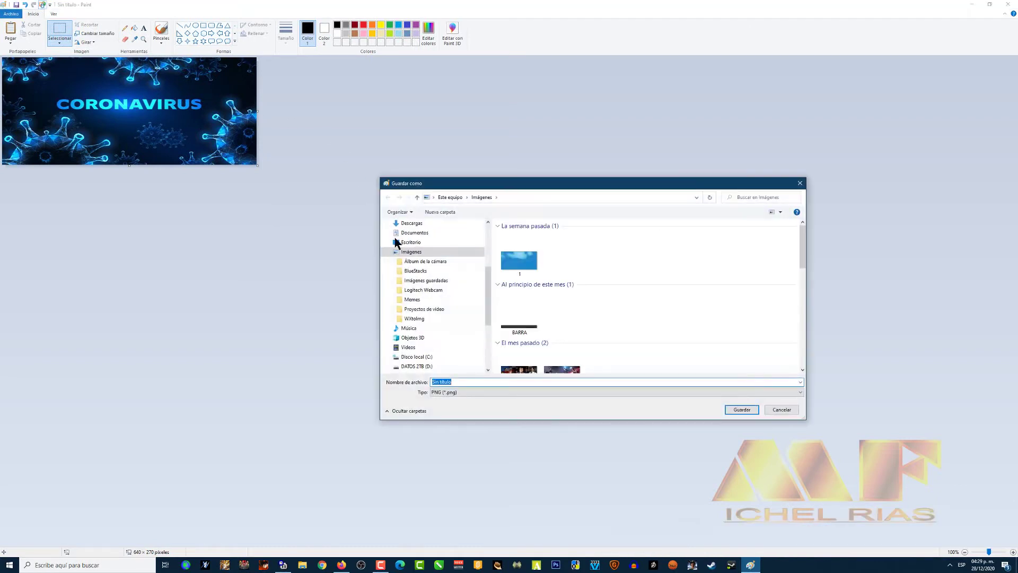
scroll(440, 244, up, 4)
click(423, 240)
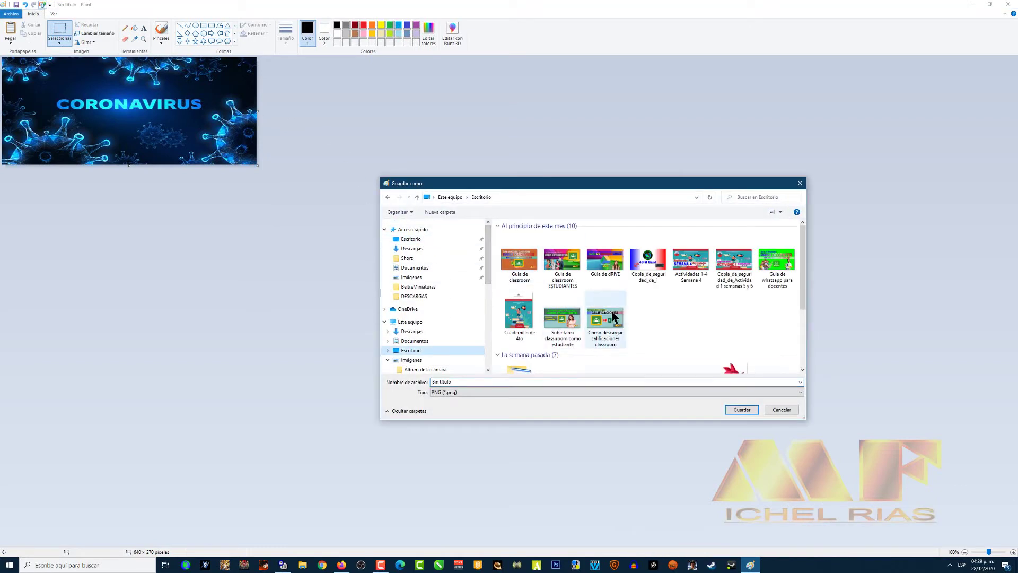
text(cor)
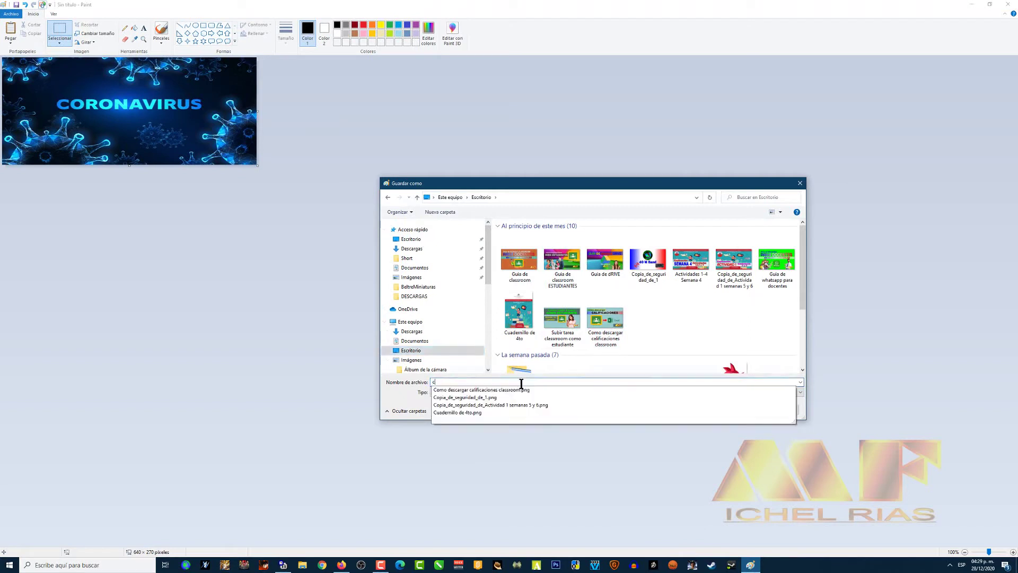
click(742, 410)
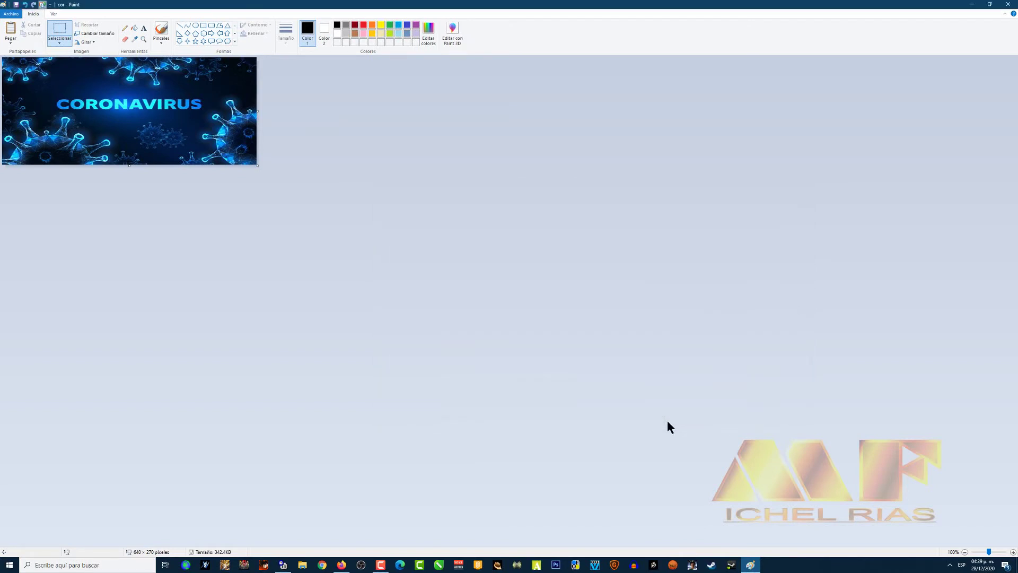
Step: Switch back to the form in Firefox and upload the "cor" image from Escritorio as the header
click(341, 564)
click(313, 7)
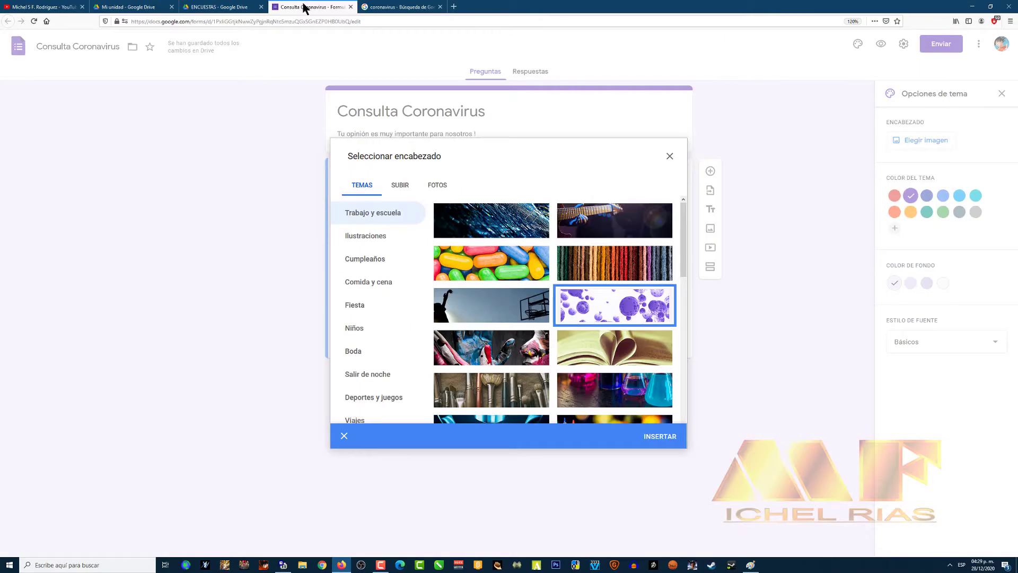
click(400, 189)
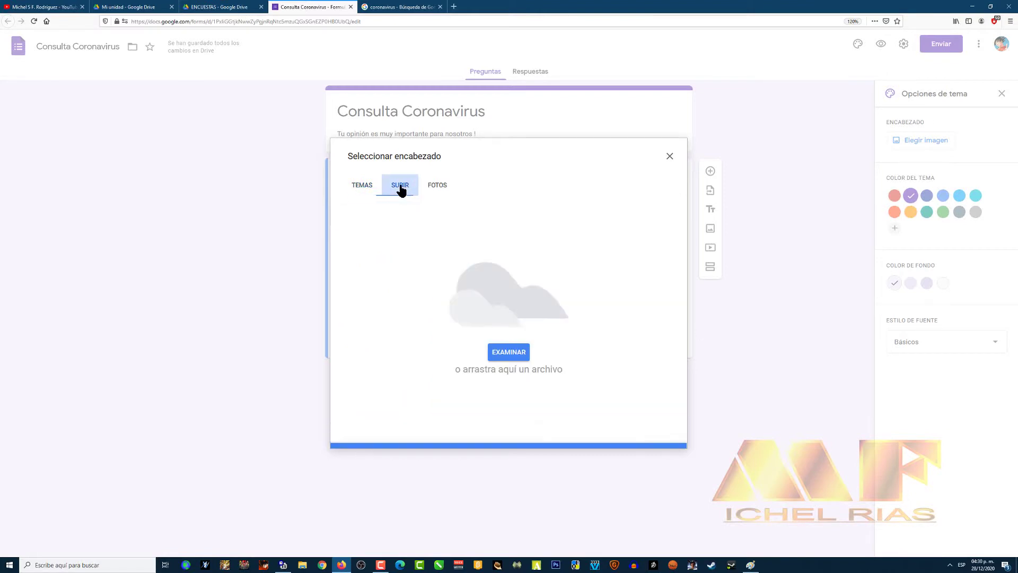
click(509, 352)
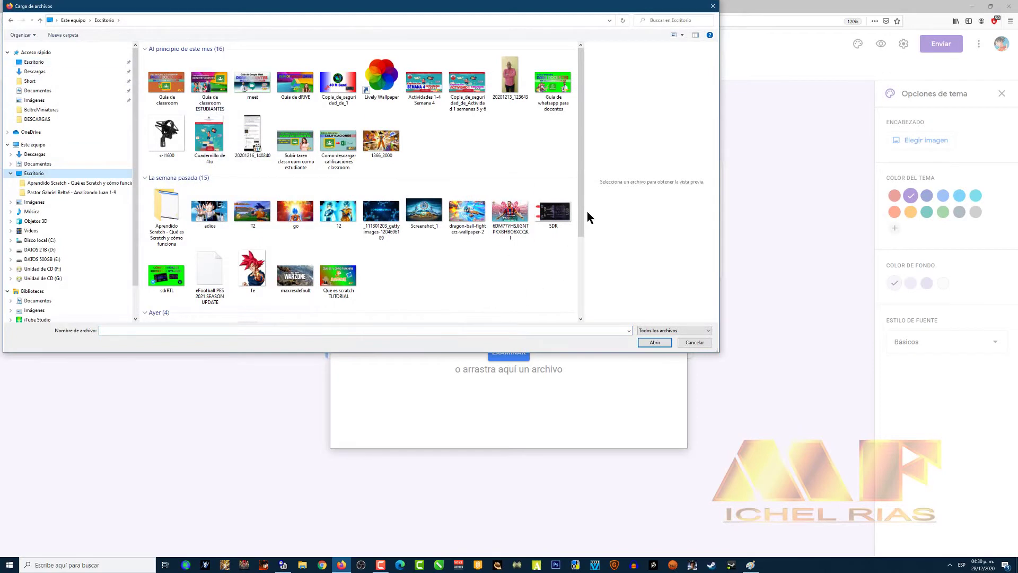
drag(580, 199, 581, 297)
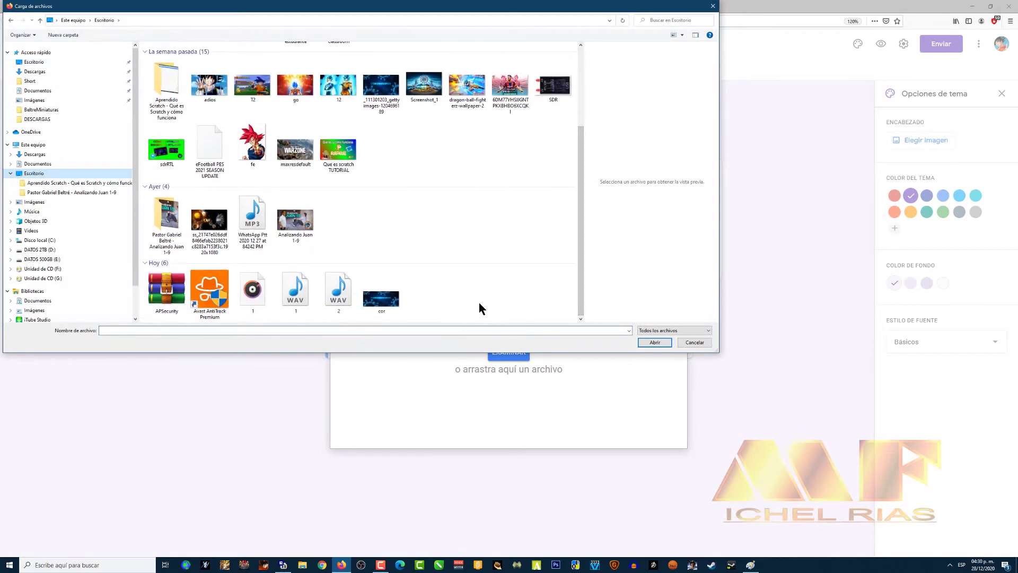
click(395, 307)
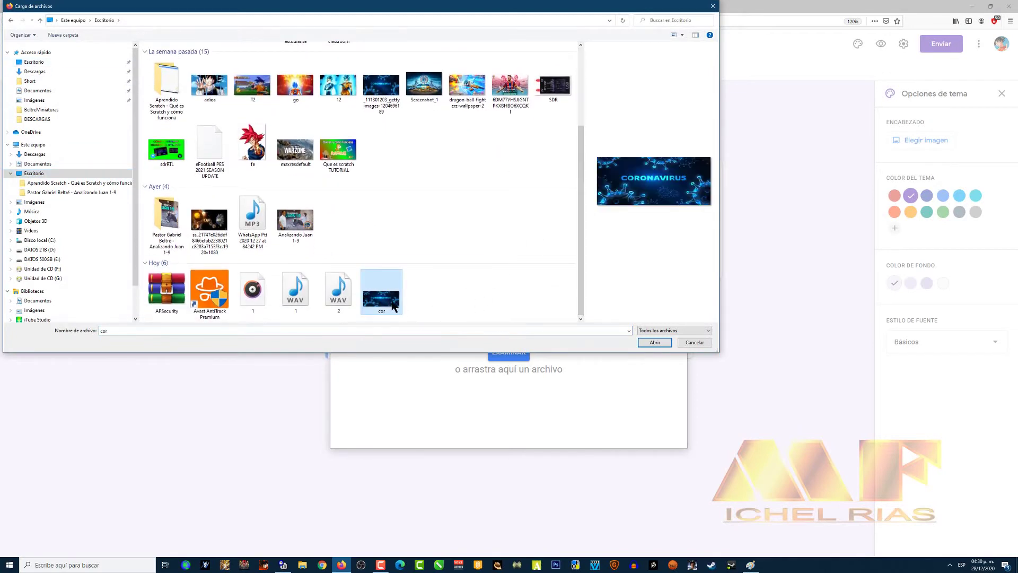
double_click(384, 303)
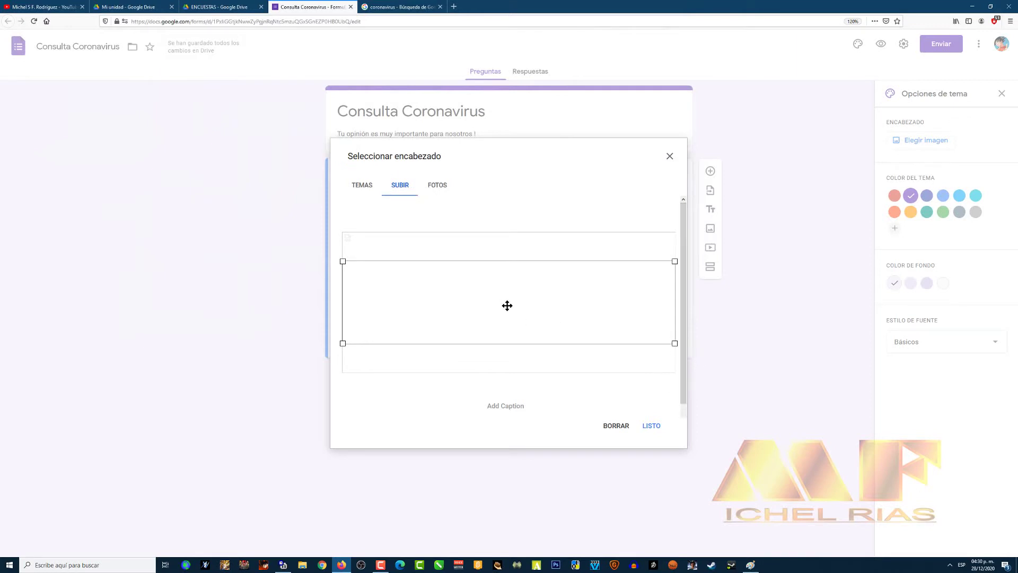
Step: Adjust the header image's crop area, apply it to the form, and open the form preview
drag(507, 304, 566, 310)
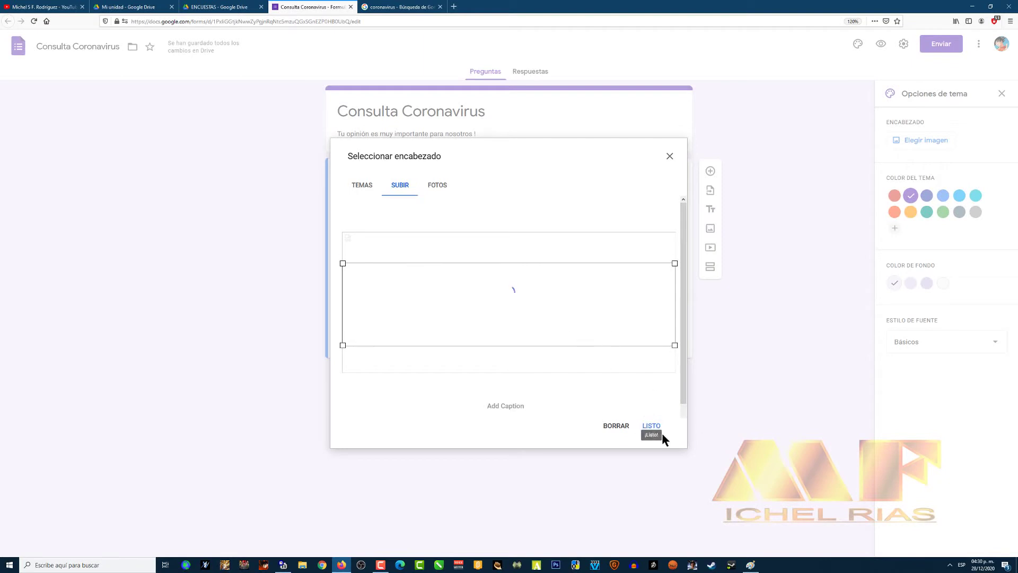
click(651, 425)
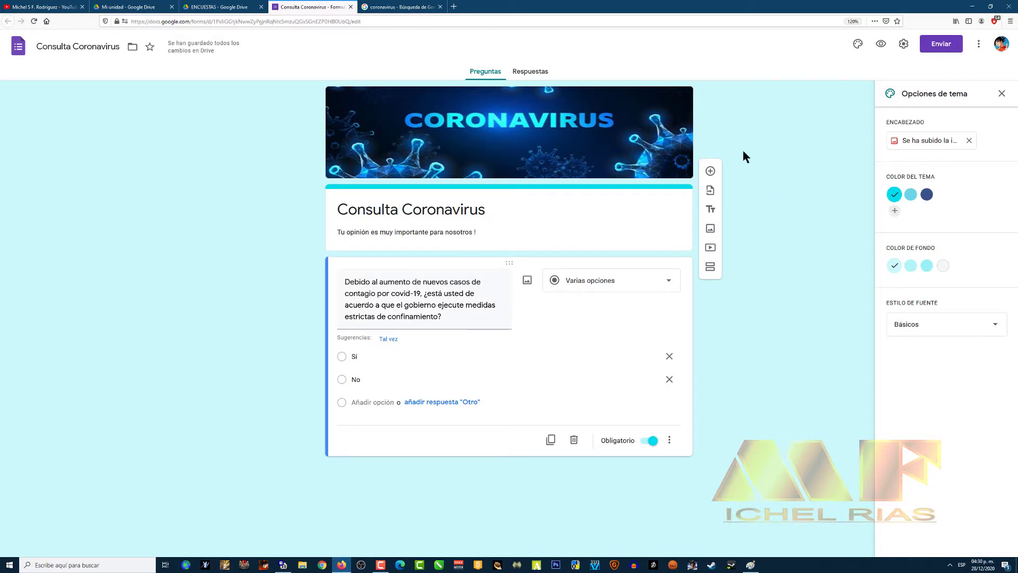
click(881, 46)
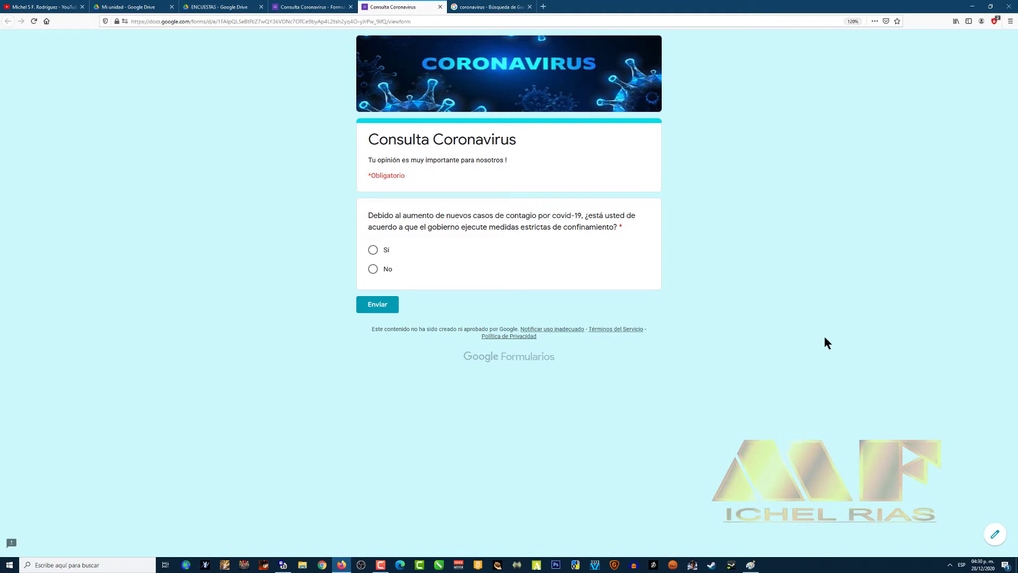
Step: Return to the form editor and change both the form name and its title to "Encuesta sobre Coronavirus"
click(333, 7)
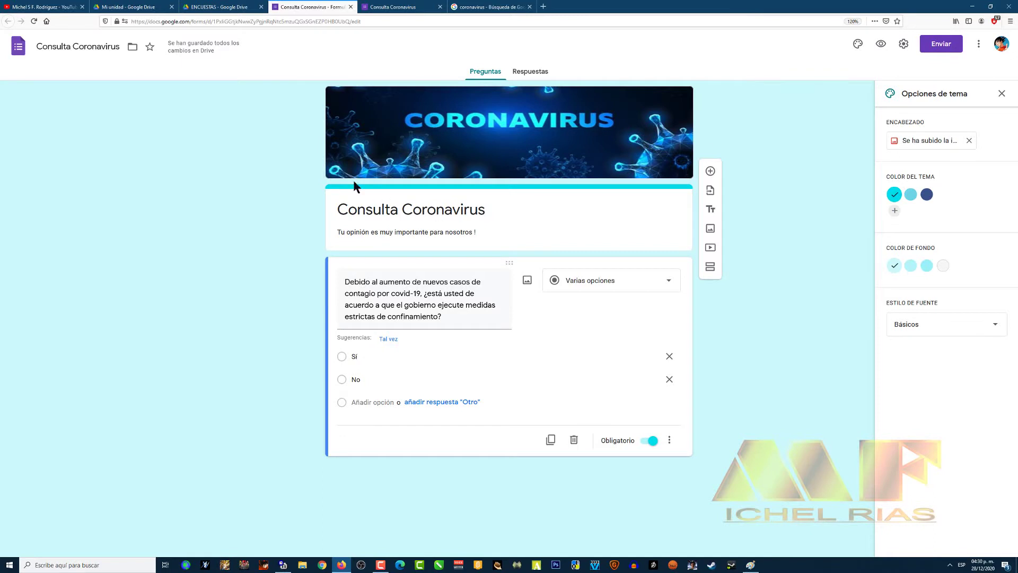
double_click(74, 47)
key(Left)
text(sobre)
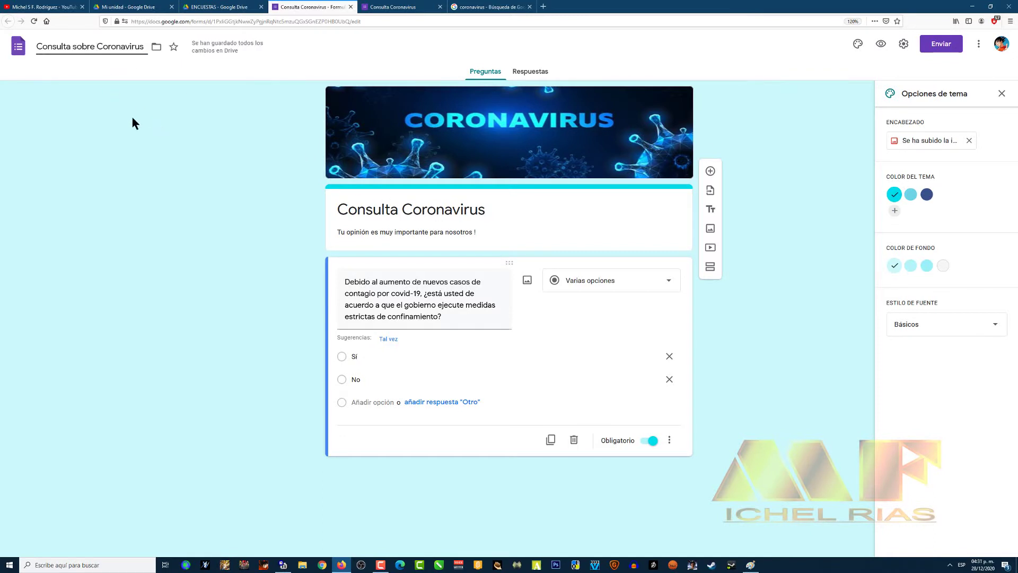
double_click(65, 45)
text(Encuesta)
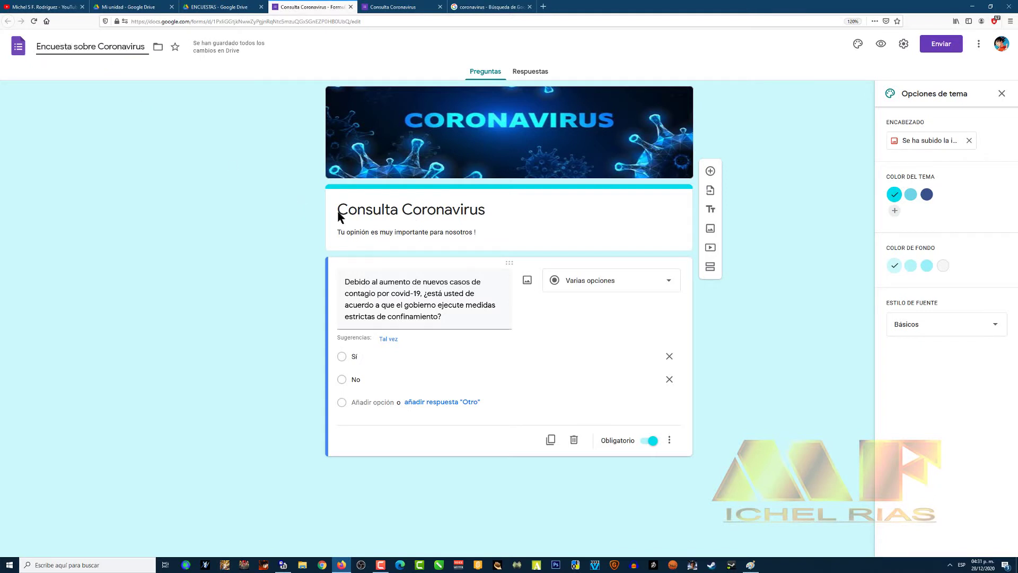
click(416, 211)
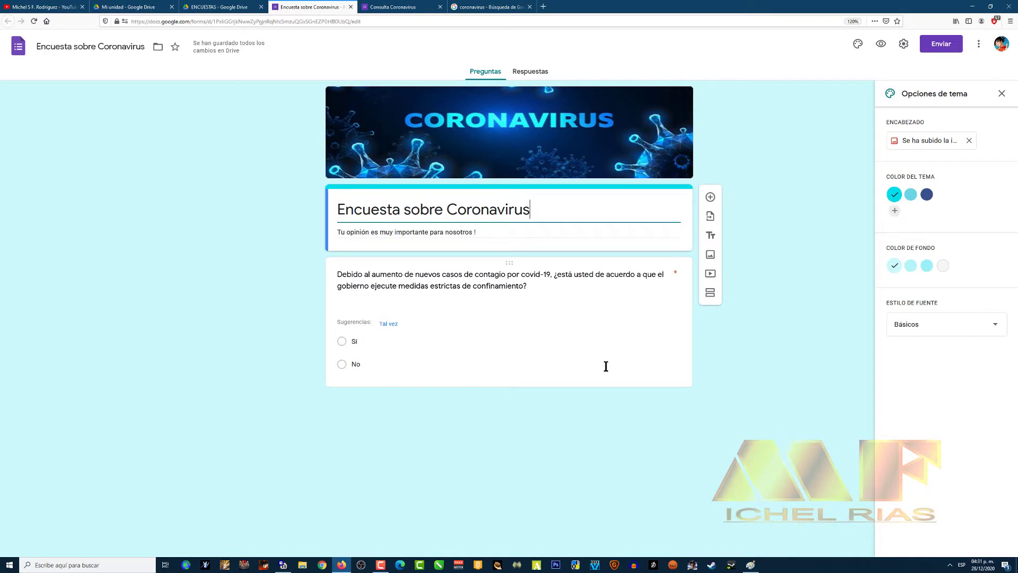
Step: Enable email collection, the 1-response limit, editing after submission and summary charts in the form settings, and open the presentation settings
click(903, 45)
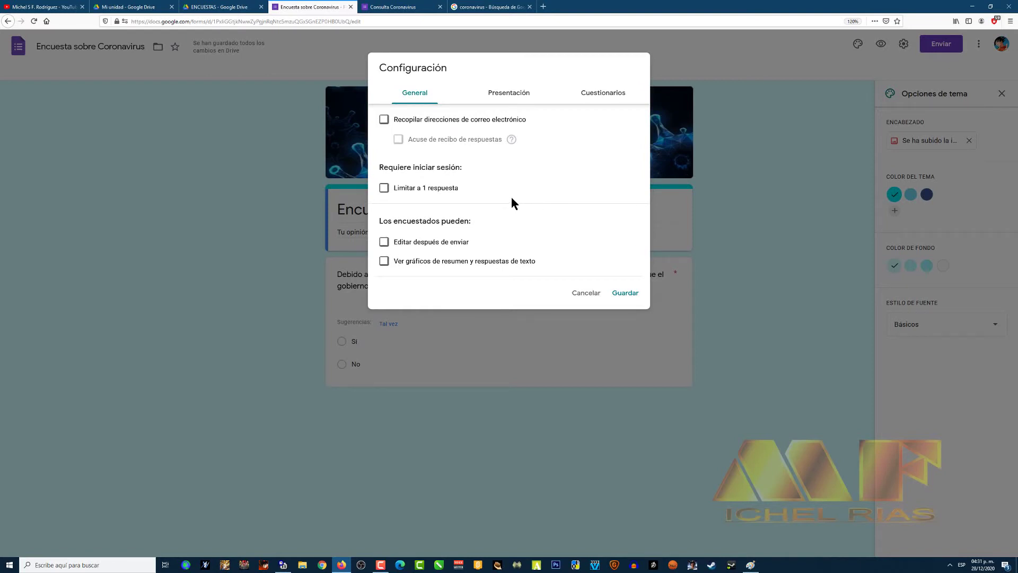
click(421, 119)
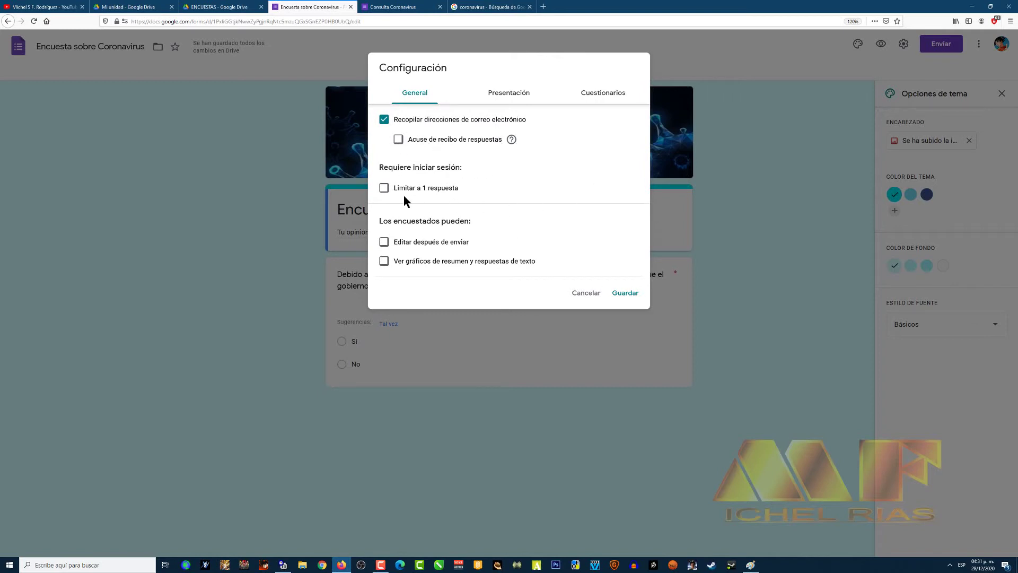
click(384, 188)
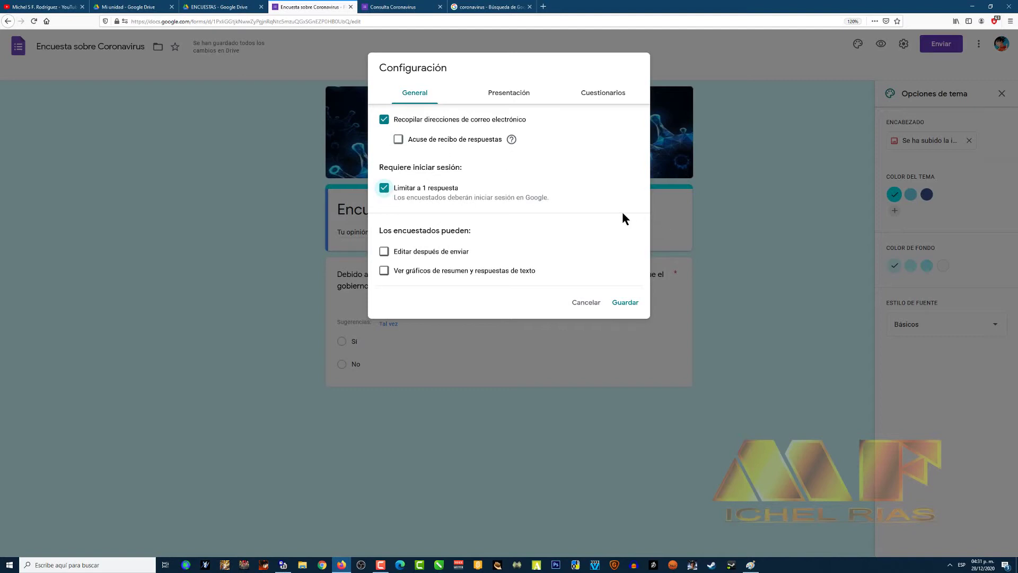
click(384, 252)
click(441, 272)
click(519, 99)
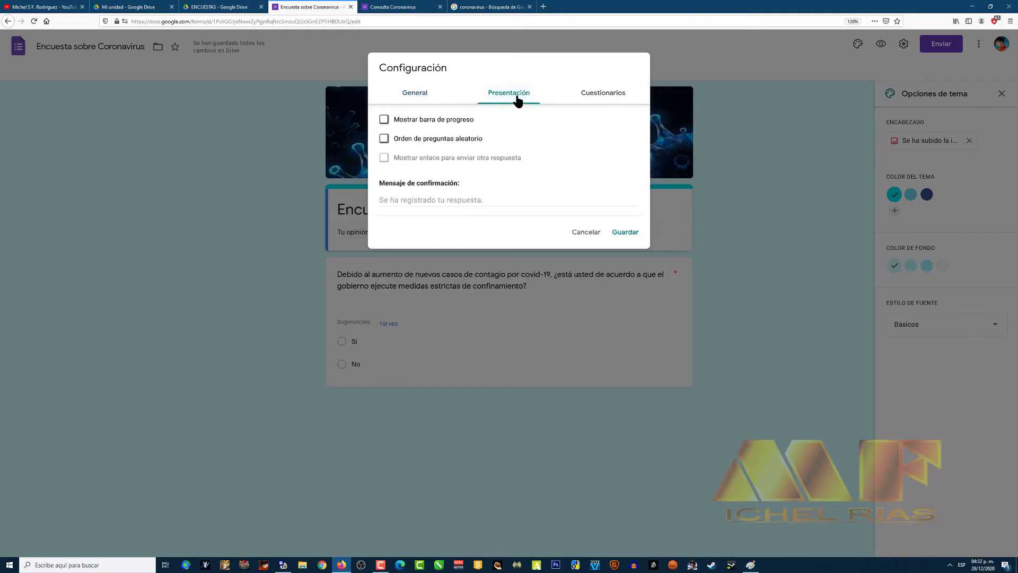
click(385, 121)
click(393, 141)
click(384, 139)
click(384, 120)
Step: Set the form's confirmation message to "GRACIAS POR PARTICIPAR !"
click(472, 199)
text(GRACIA)
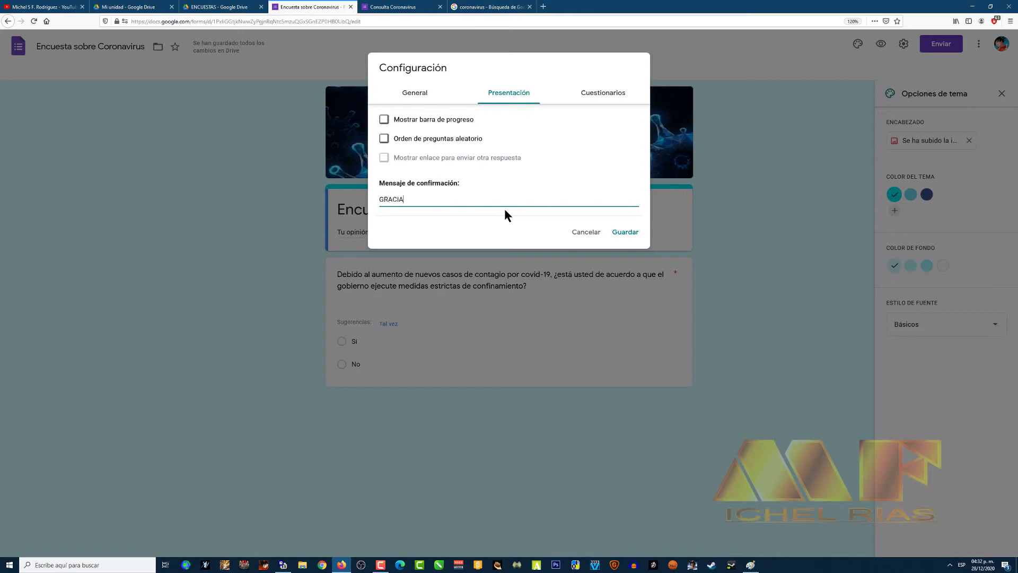
text(S POR PARTICIPAR !)
Step: Review the quiz, presentation and general settings, and save the form configuration
click(610, 98)
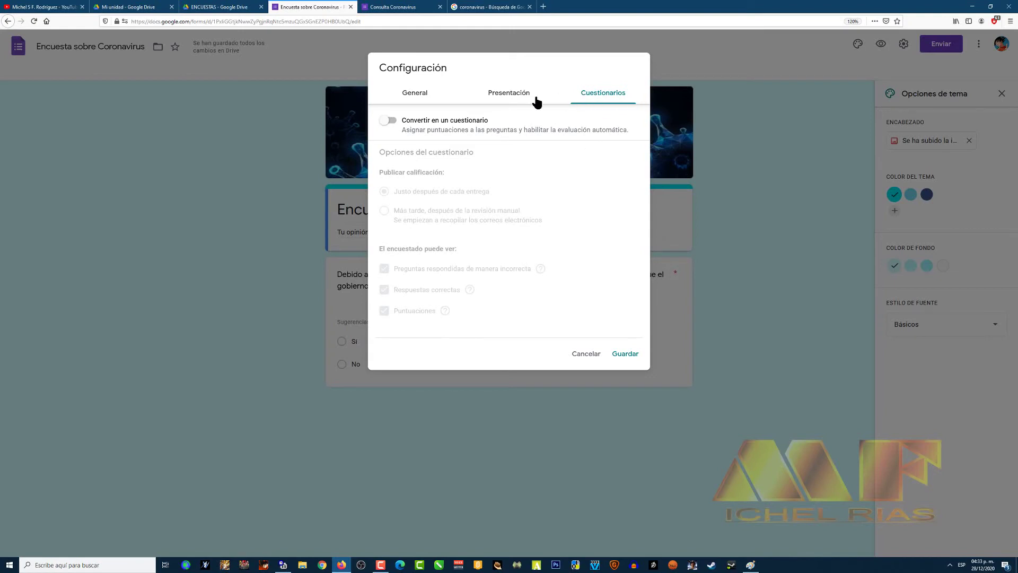
click(511, 94)
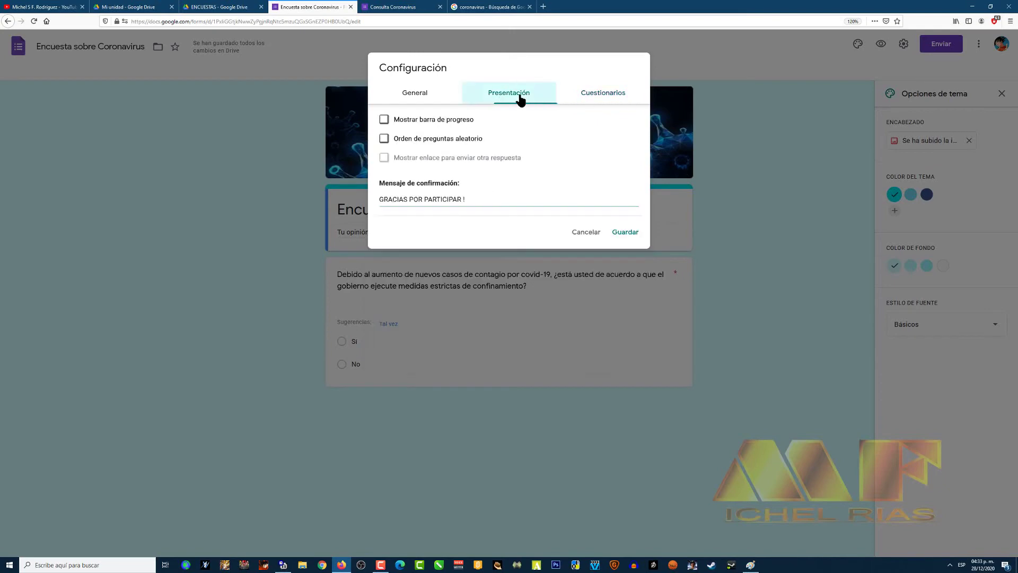
click(598, 94)
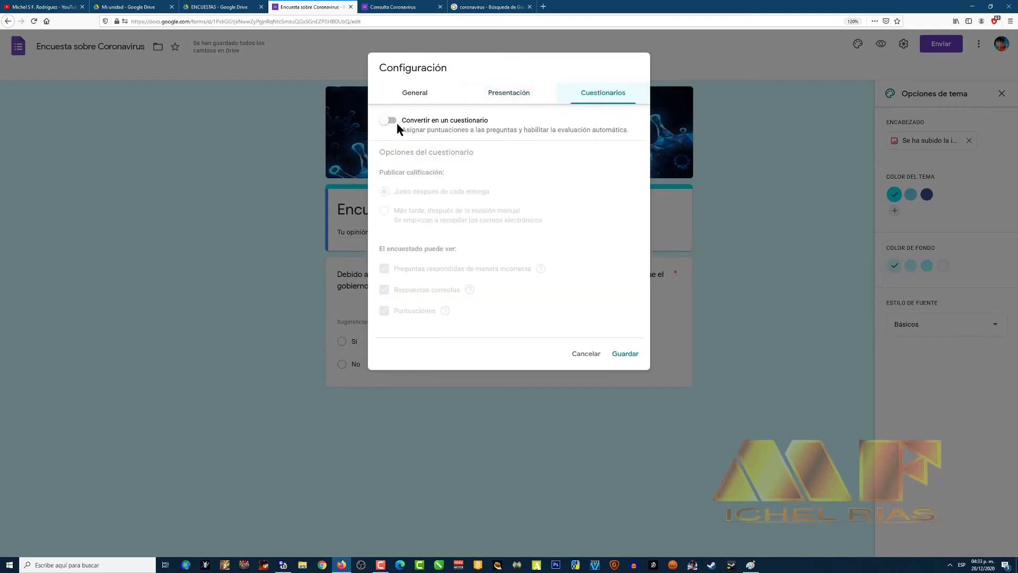
click(507, 95)
click(413, 96)
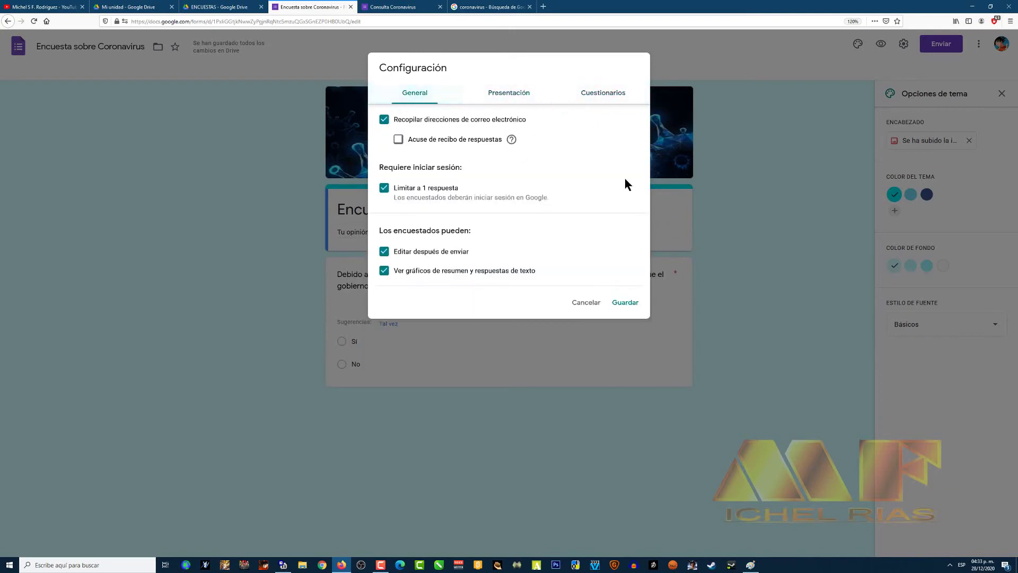
click(625, 304)
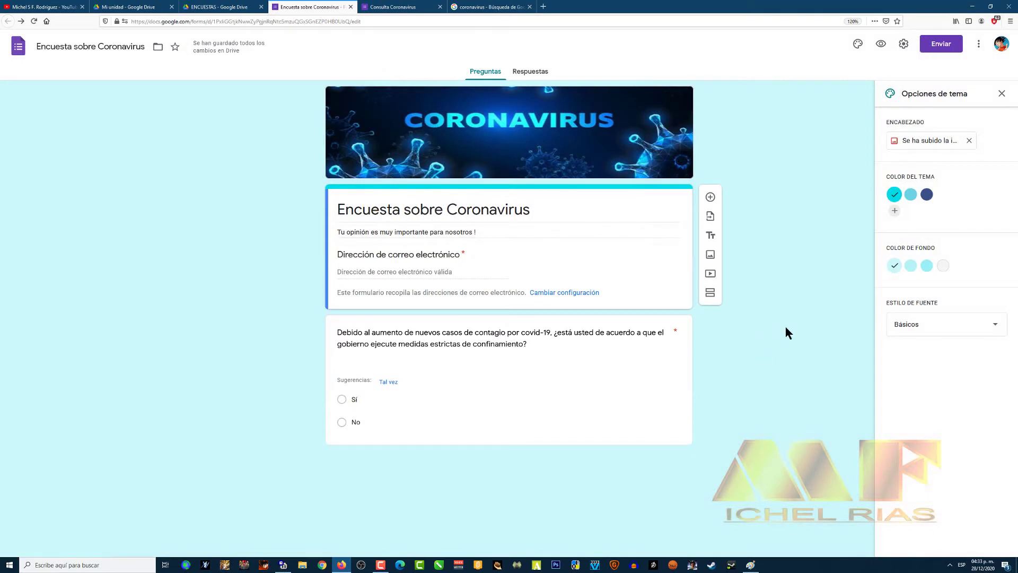
Step: Preview the updated form and copy its web address
click(881, 46)
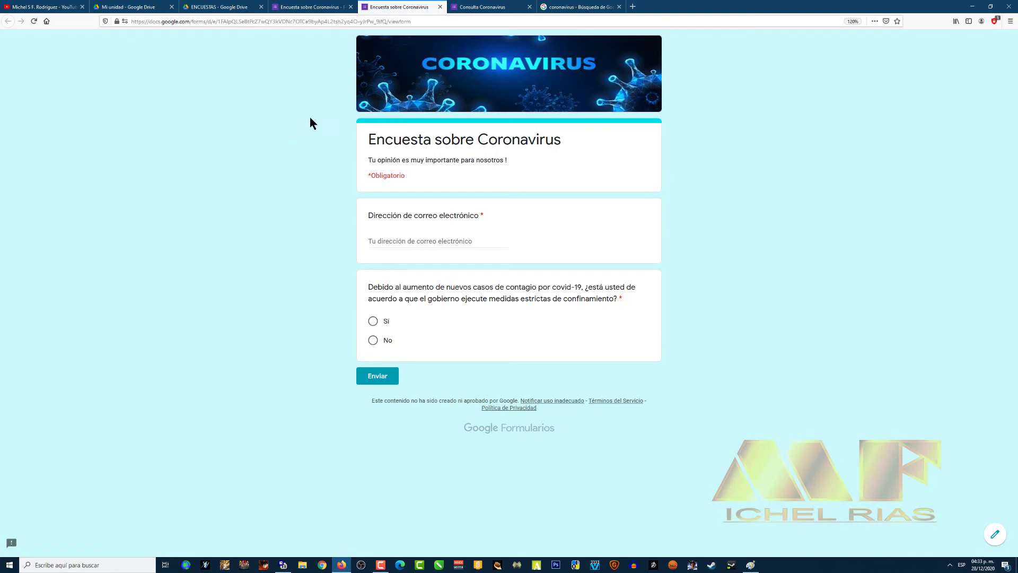
click(317, 21)
right_click(318, 21)
key(ctrl+c)
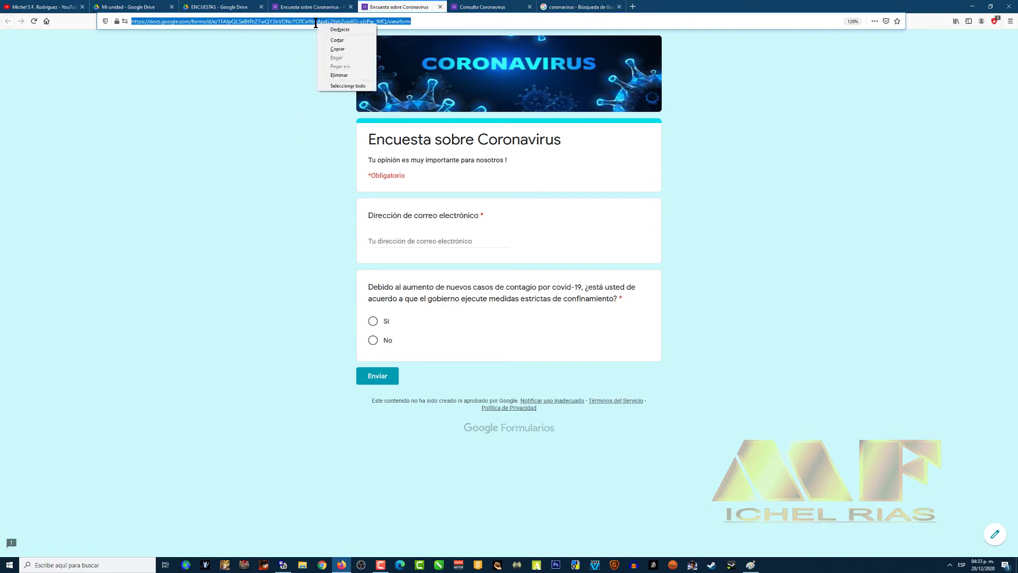
click(338, 50)
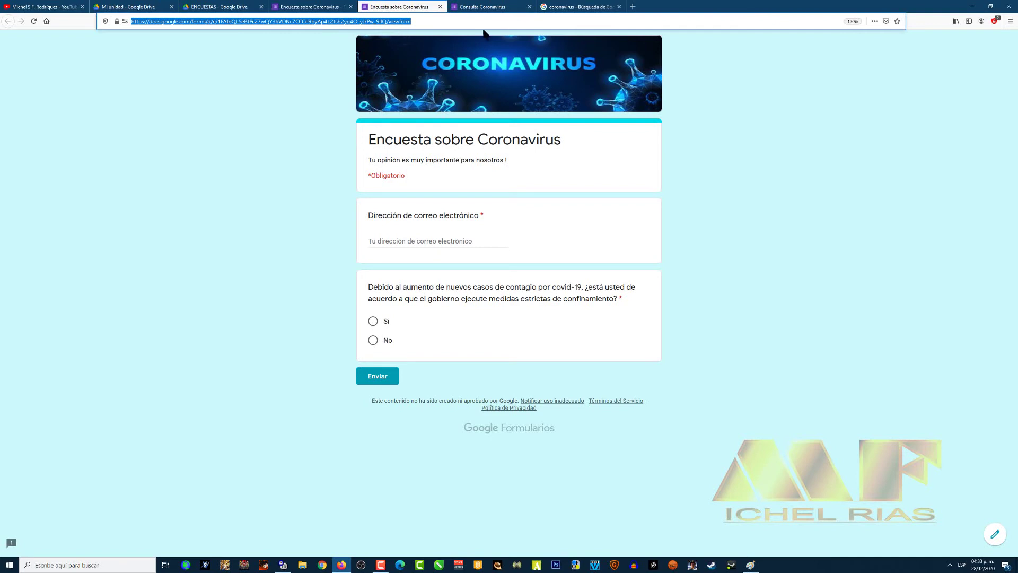
Step: Start a post on facebook.com in a new tab with the copied form link, and delete the link text above its preview
click(633, 7)
text(facebook.com)
key(Return)
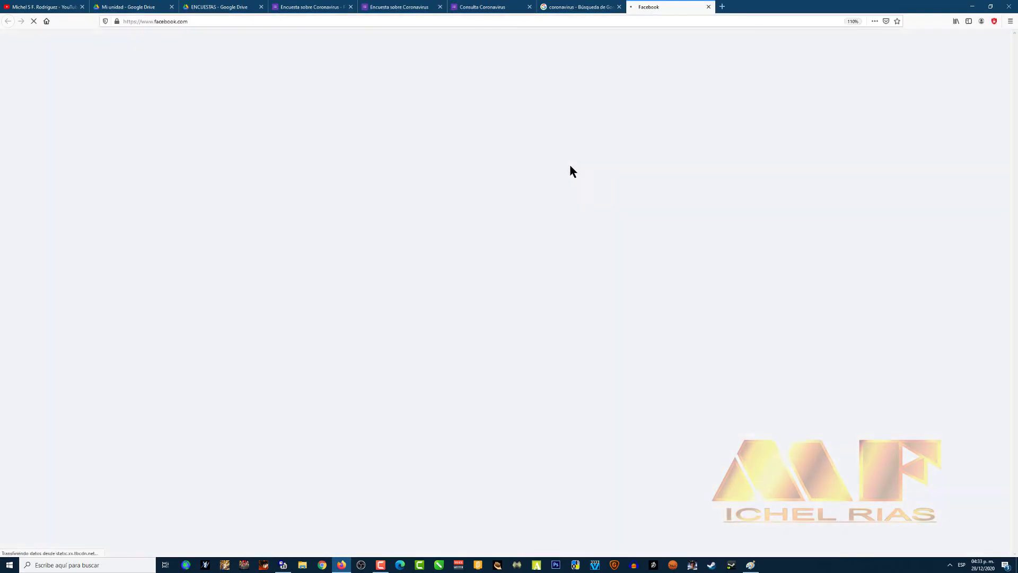
click(482, 172)
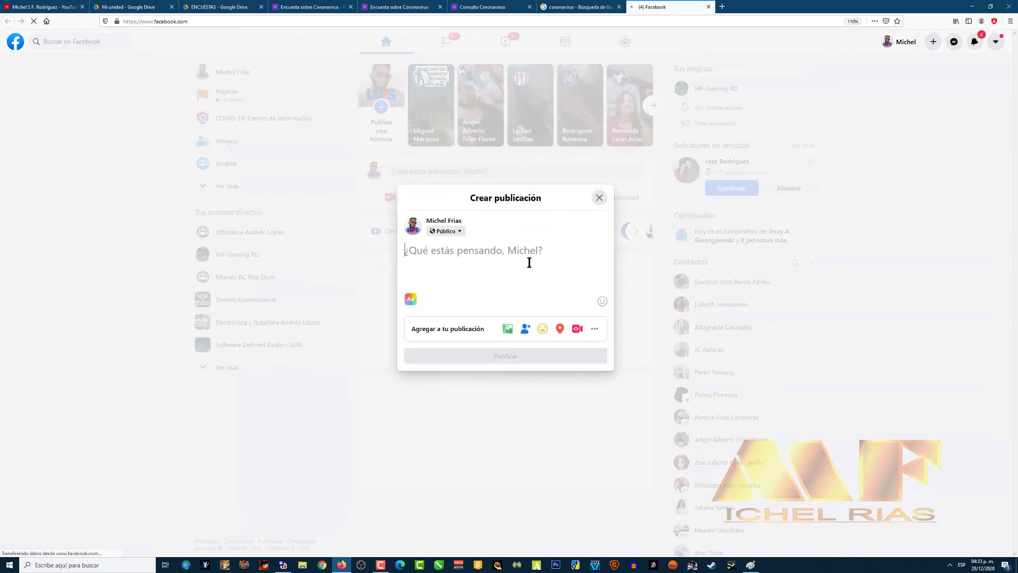
key(ctrl+v)
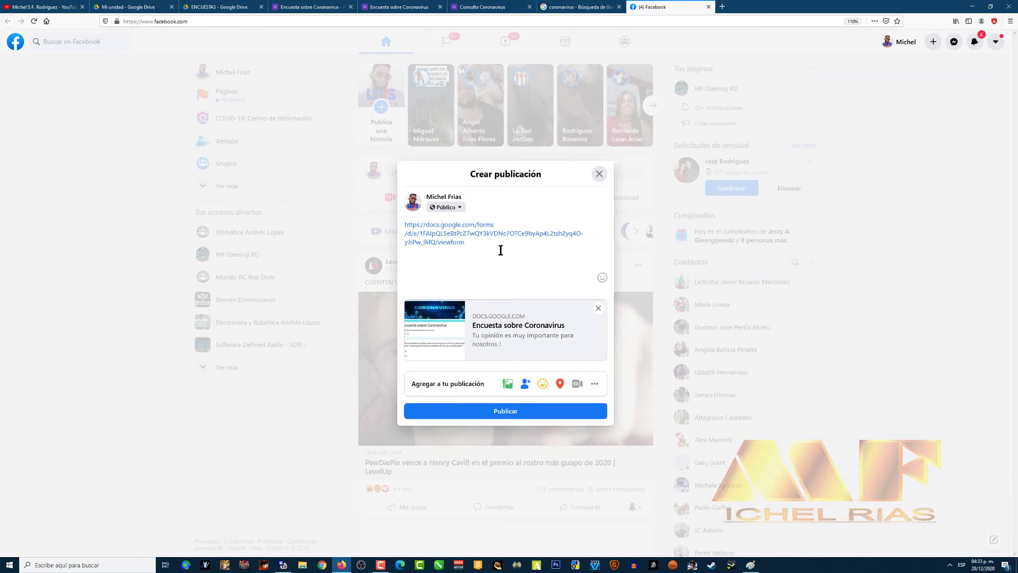
drag(476, 247, 372, 210)
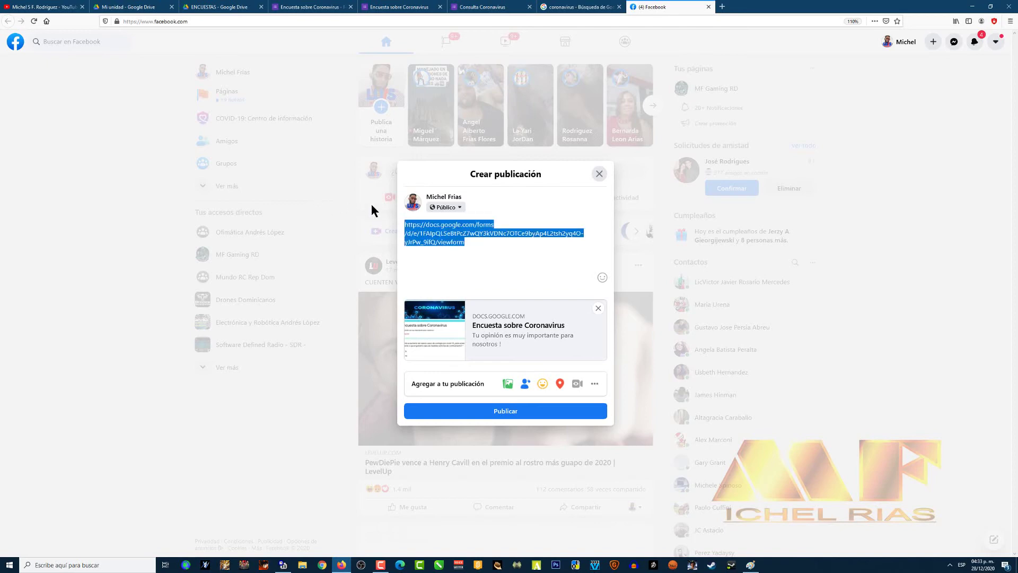
key(BackSpace)
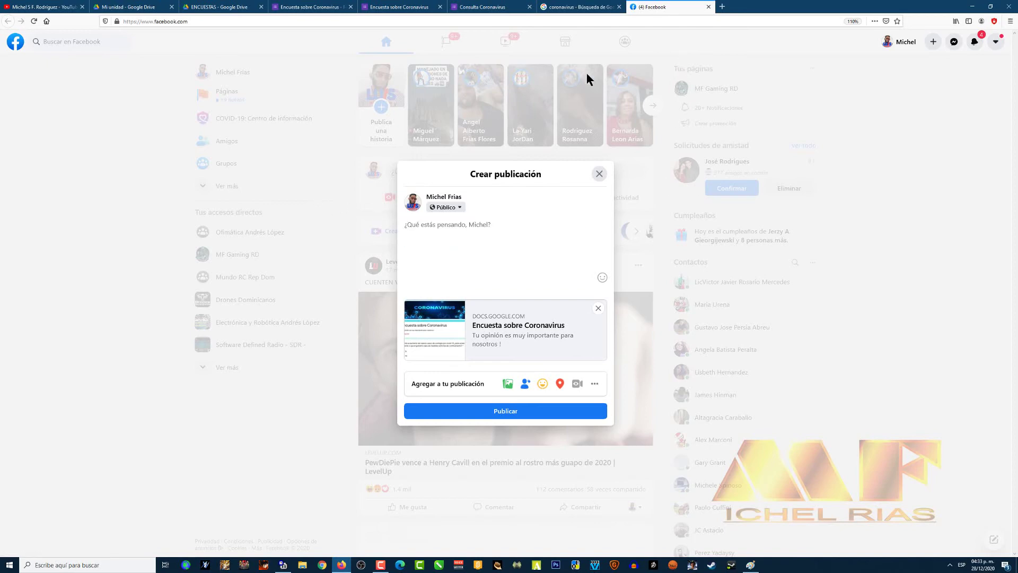
Step: Search Google for "acortador de link sin anuncios" in the tab with the earlier coronavirus search
click(581, 7)
click(47, 21)
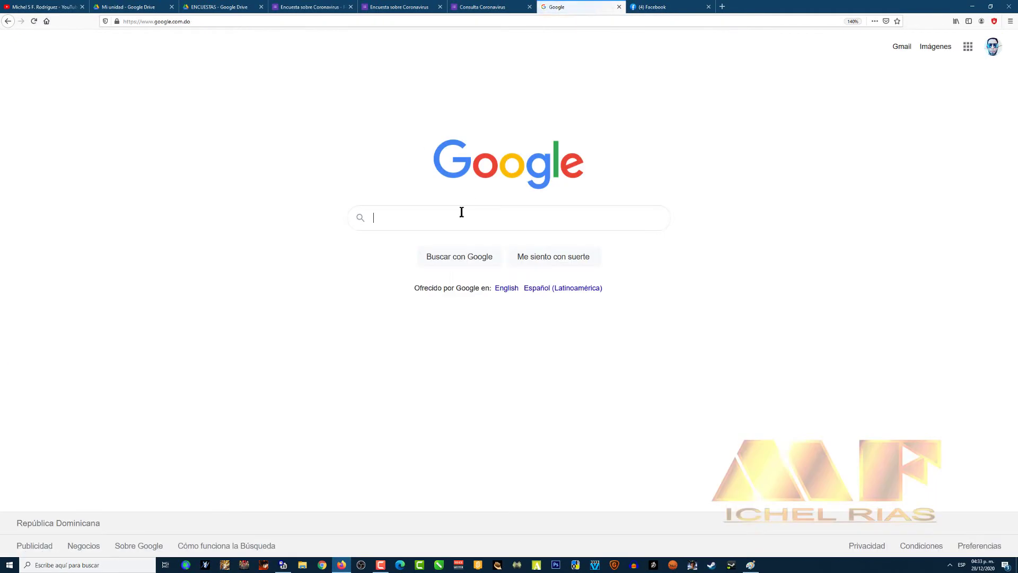
click(449, 222)
click(393, 192)
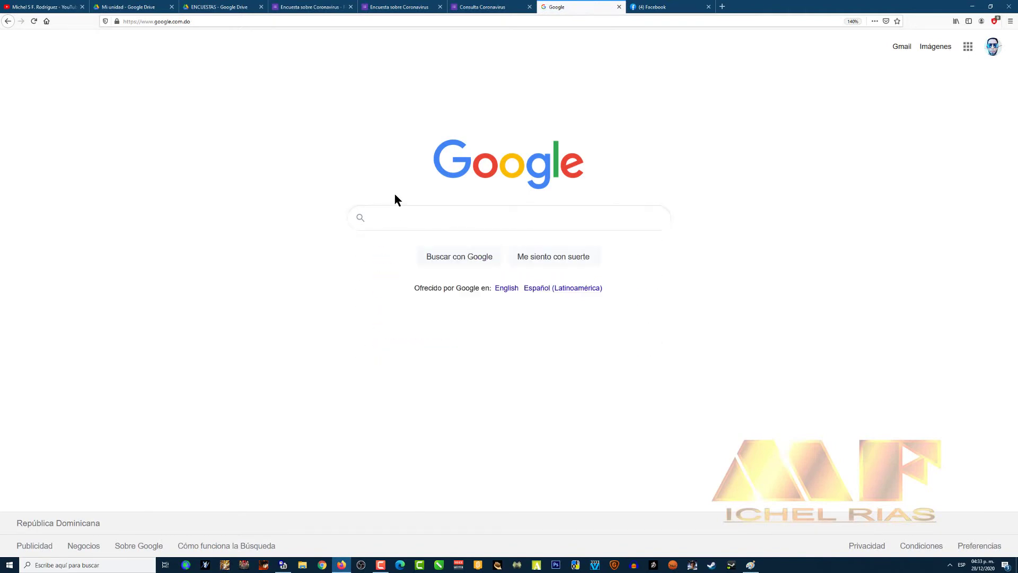
click(463, 219)
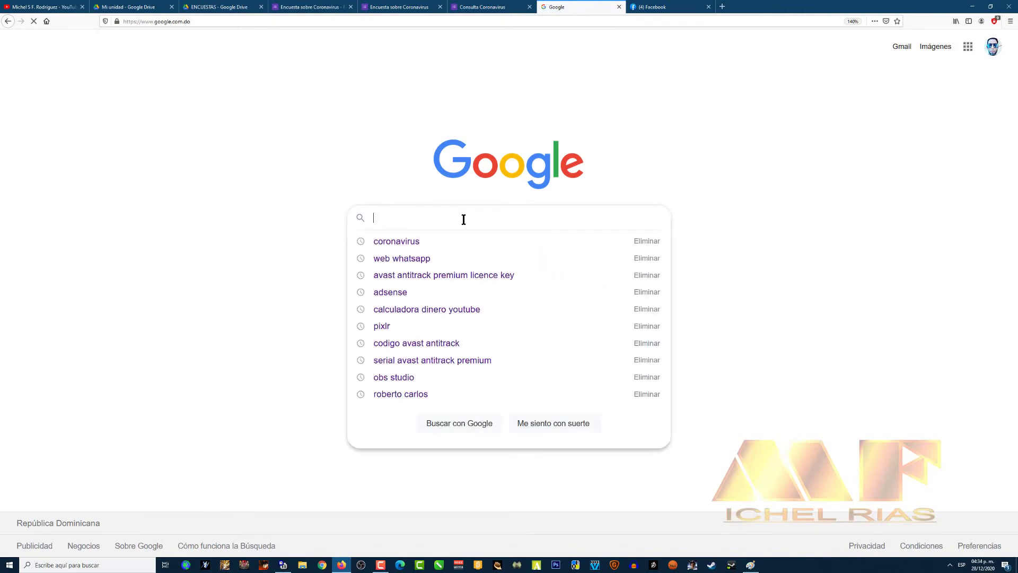
text(A)
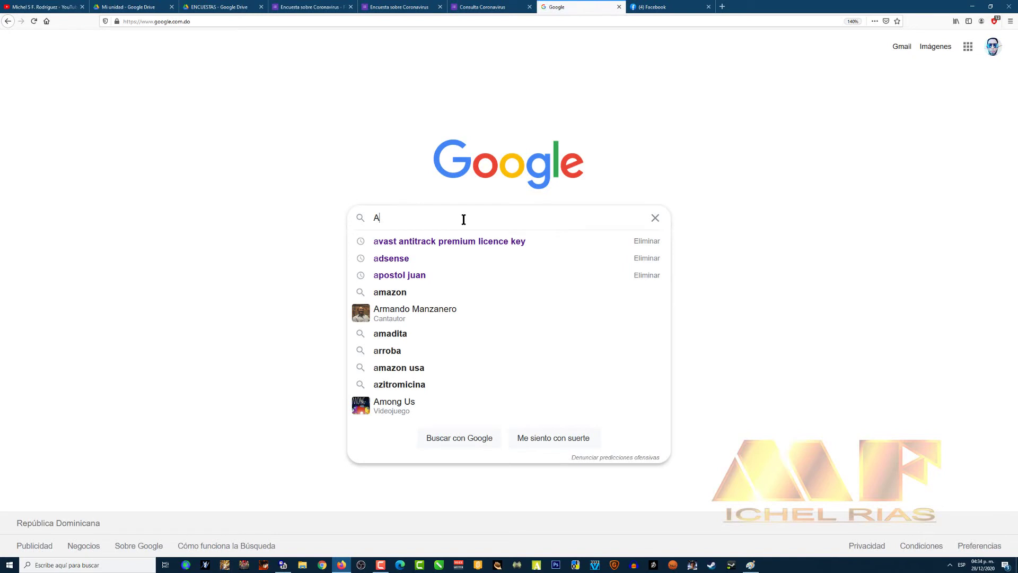
text(cor)
key(Down)
key(Down)
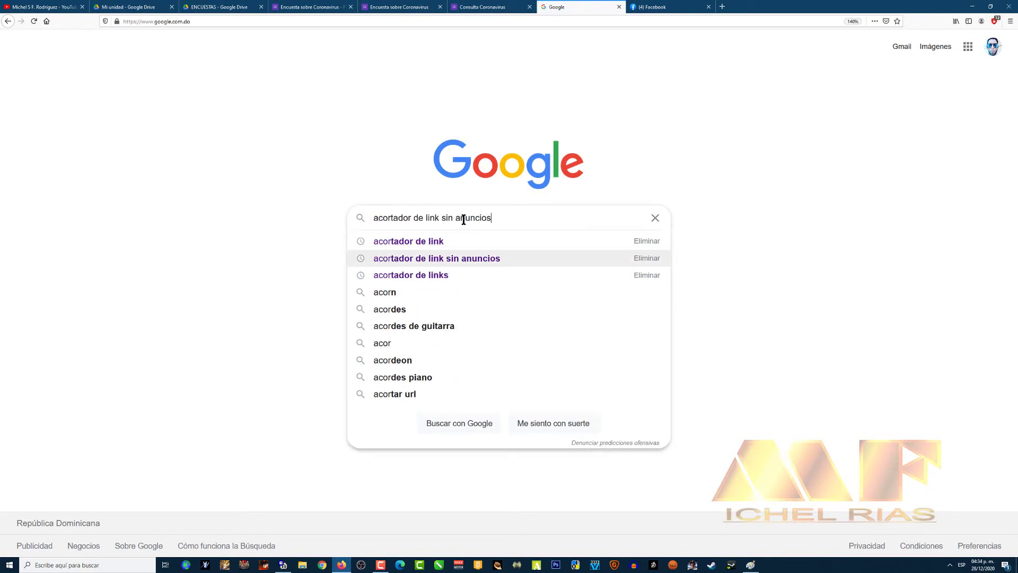
key(Return)
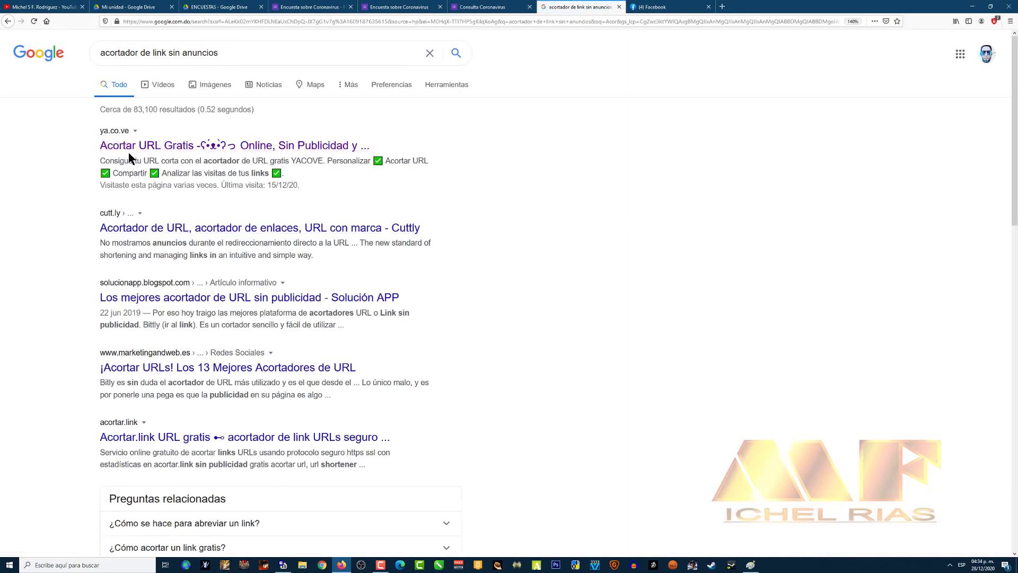
Step: Open the ya.co.ve URL shortener from the results and shorten the copied form link
click(162, 150)
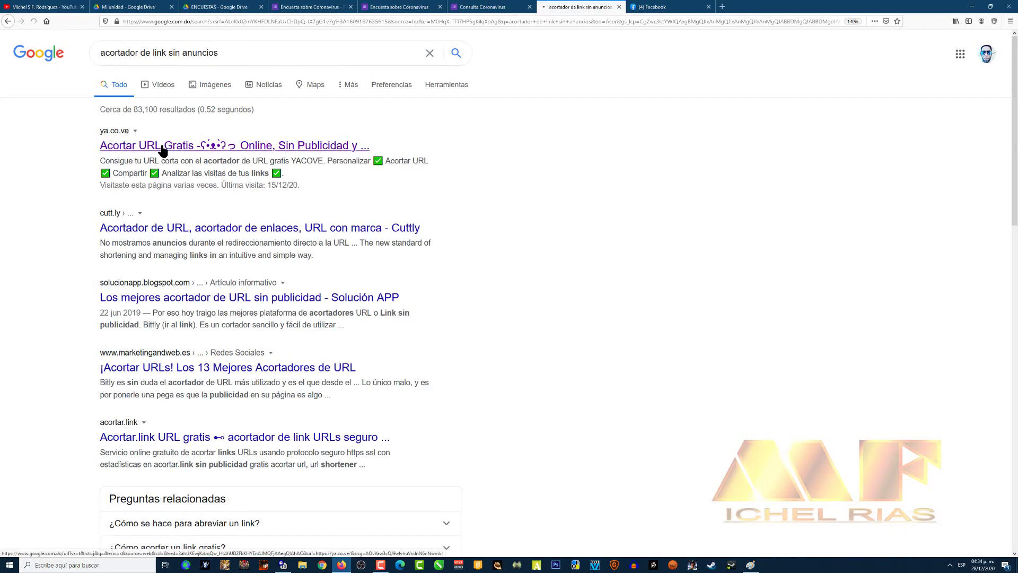
click(454, 146)
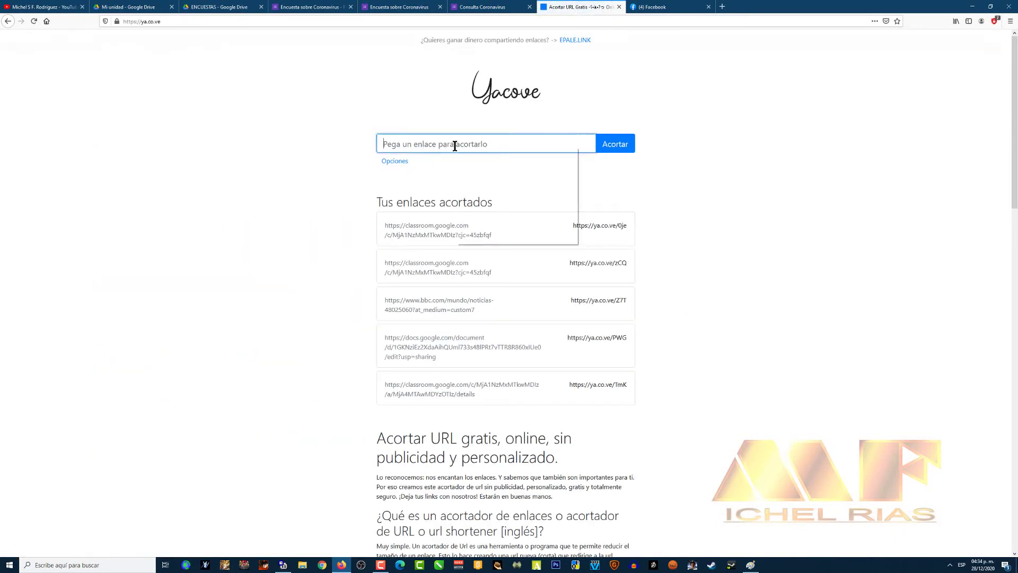
right_click(454, 146)
click(479, 176)
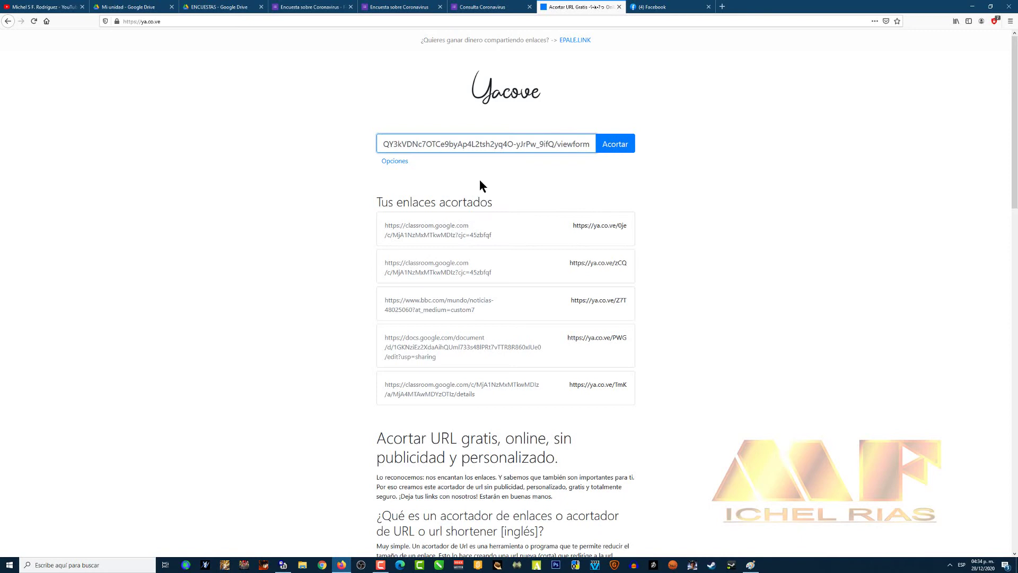
click(623, 148)
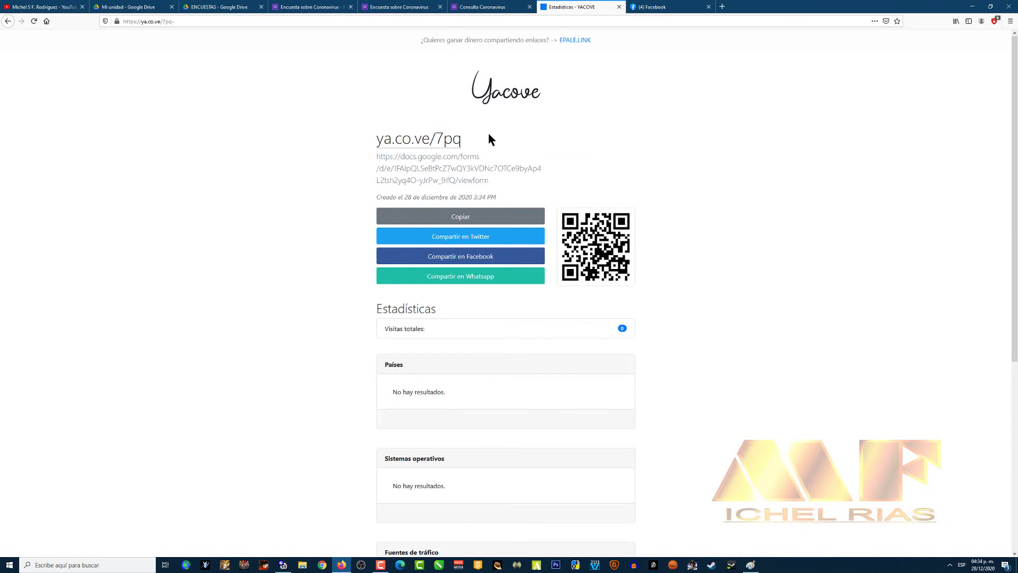
Step: Copy the shortened form link and highlight the original long link beneath it
drag(464, 140, 377, 146)
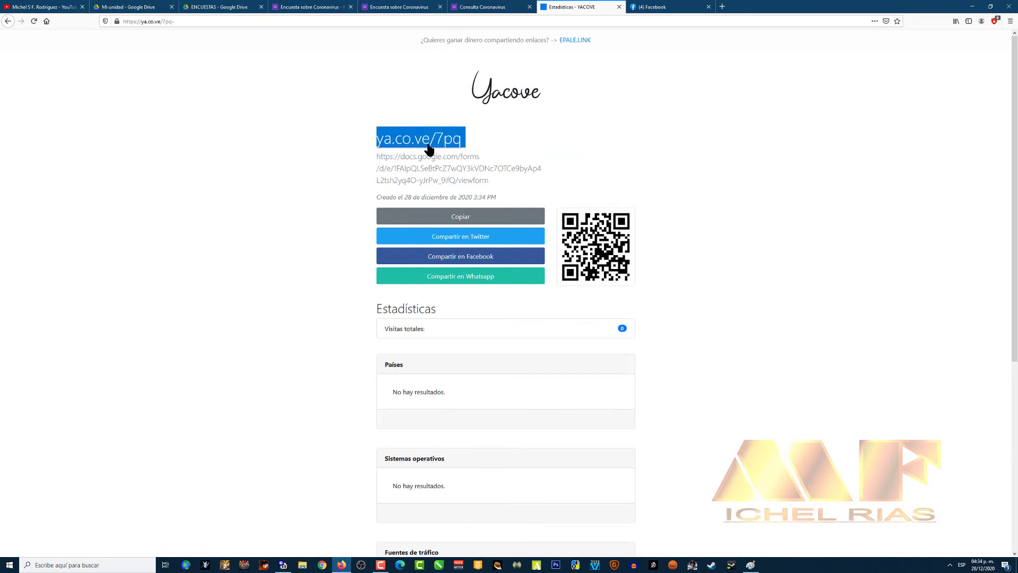
click(478, 217)
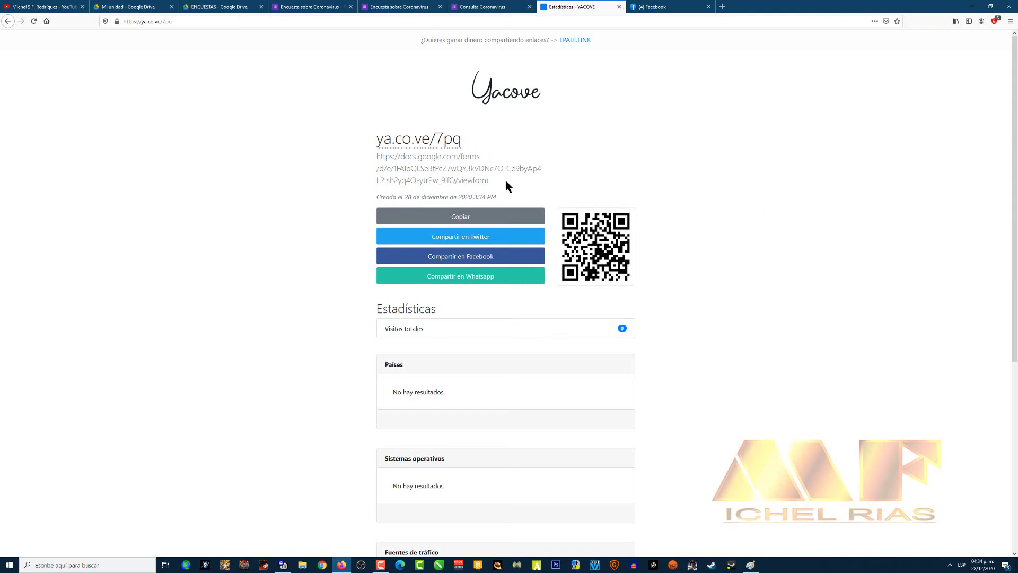
drag(506, 181, 376, 156)
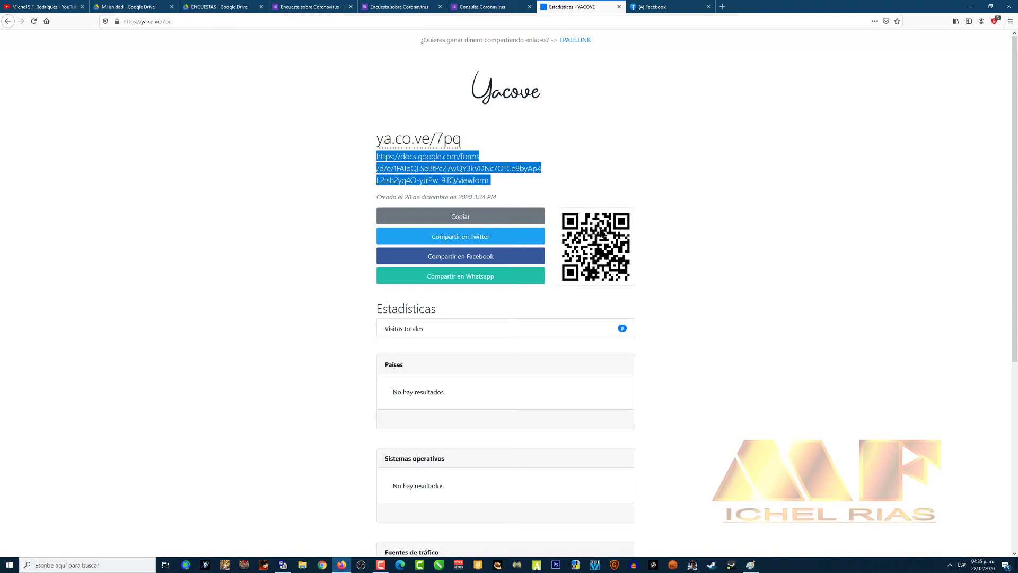
Step: Compare the original long form link on the shortener page with the "Consulta Coronavirus" form preview
click(577, 179)
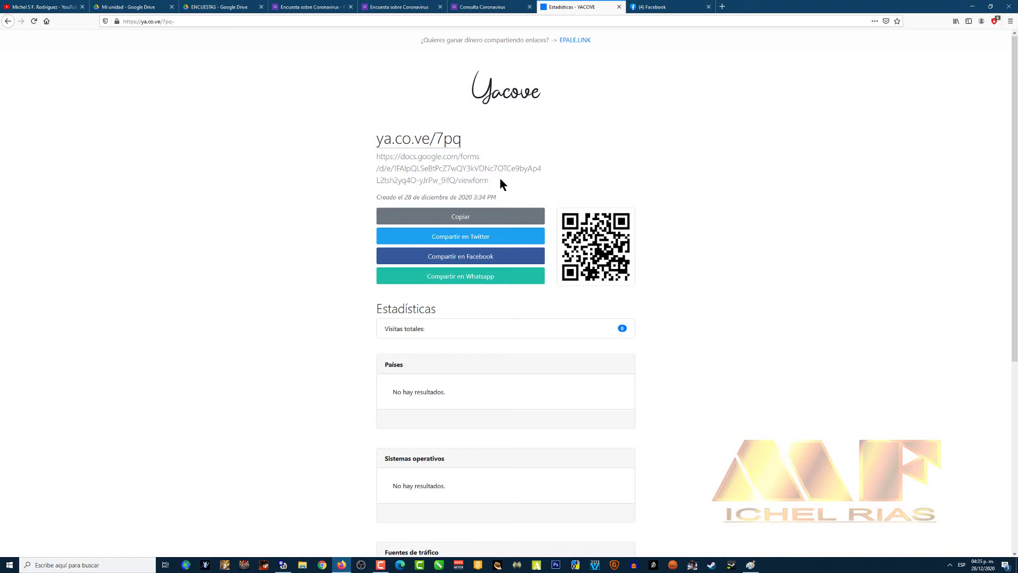
drag(499, 184, 379, 159)
click(516, 8)
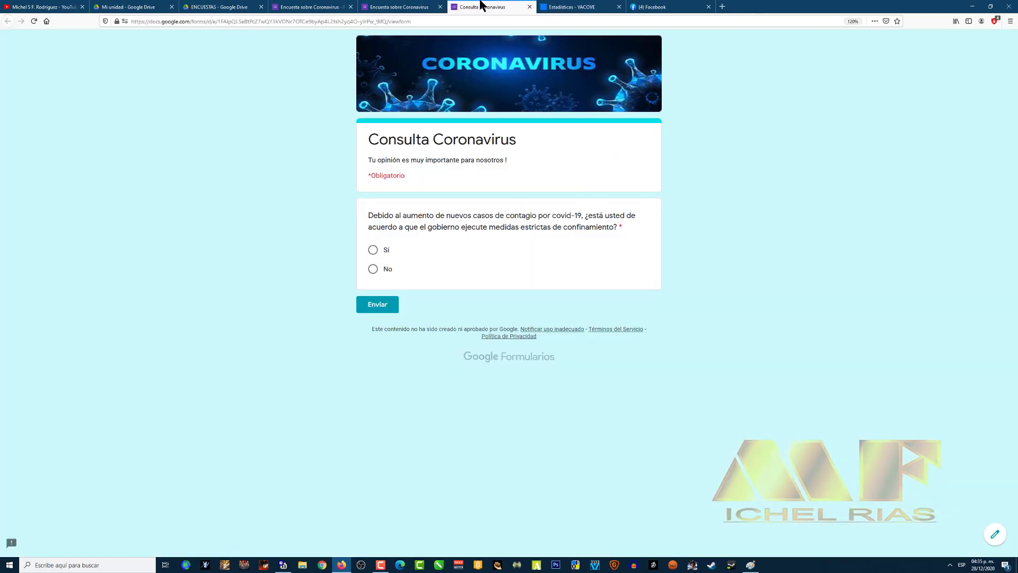
click(563, 7)
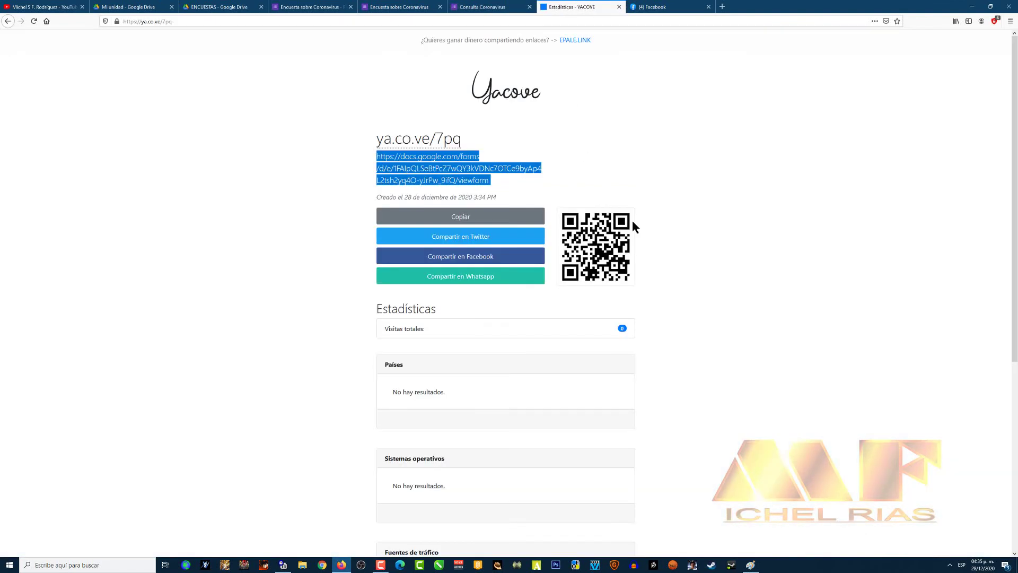
click(695, 180)
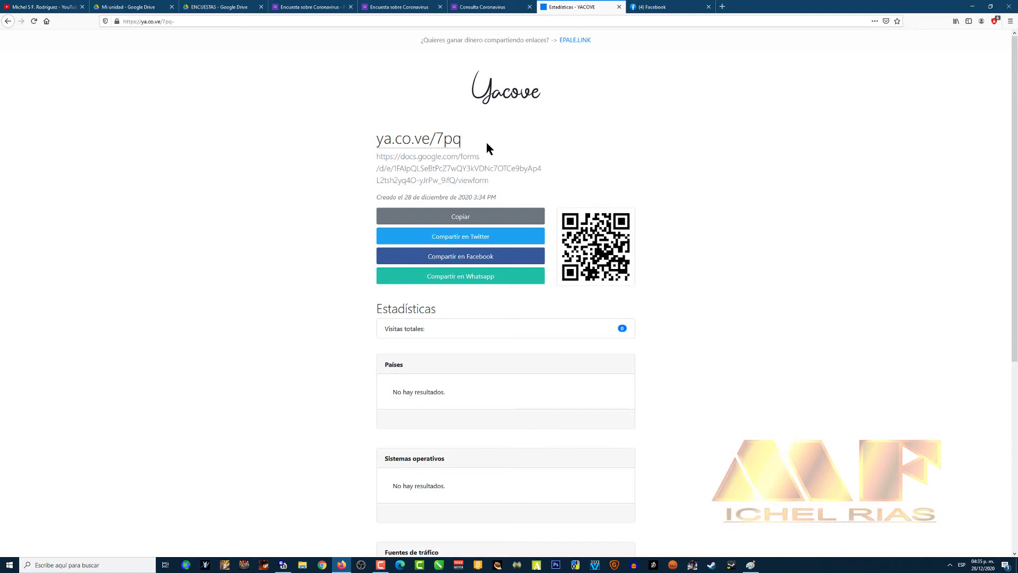
click(465, 218)
click(668, 7)
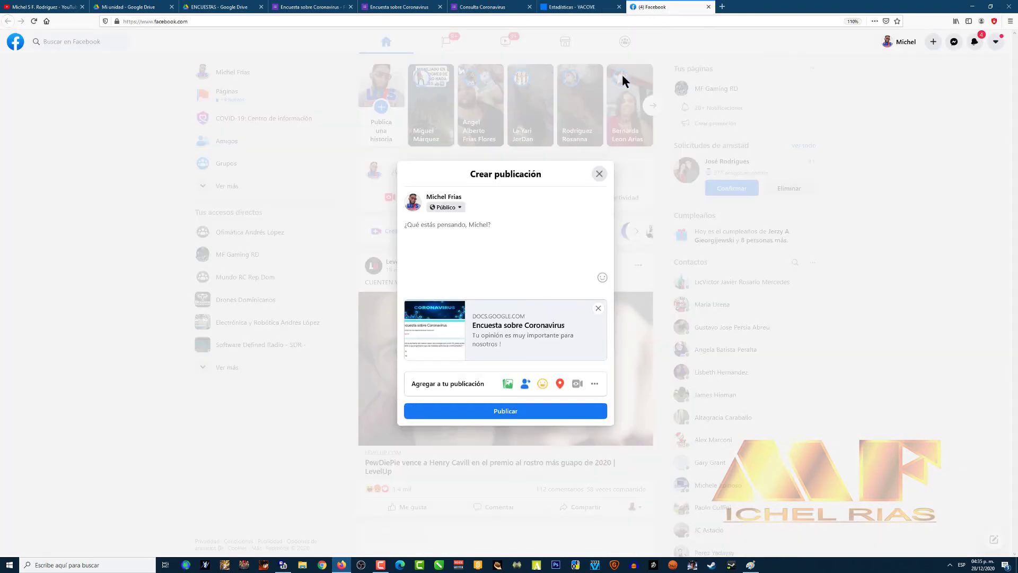
click(637, 218)
click(899, 47)
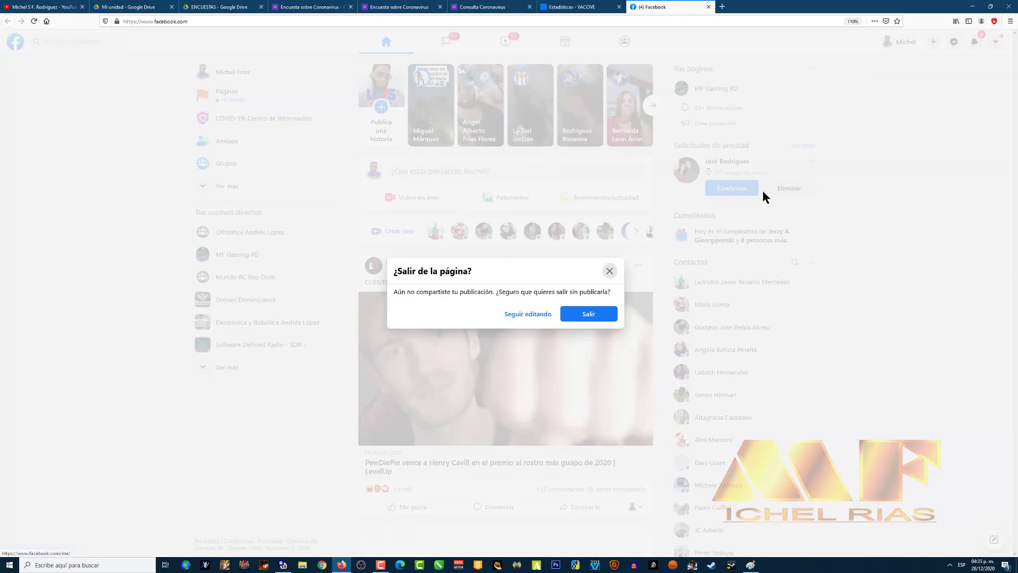
click(578, 314)
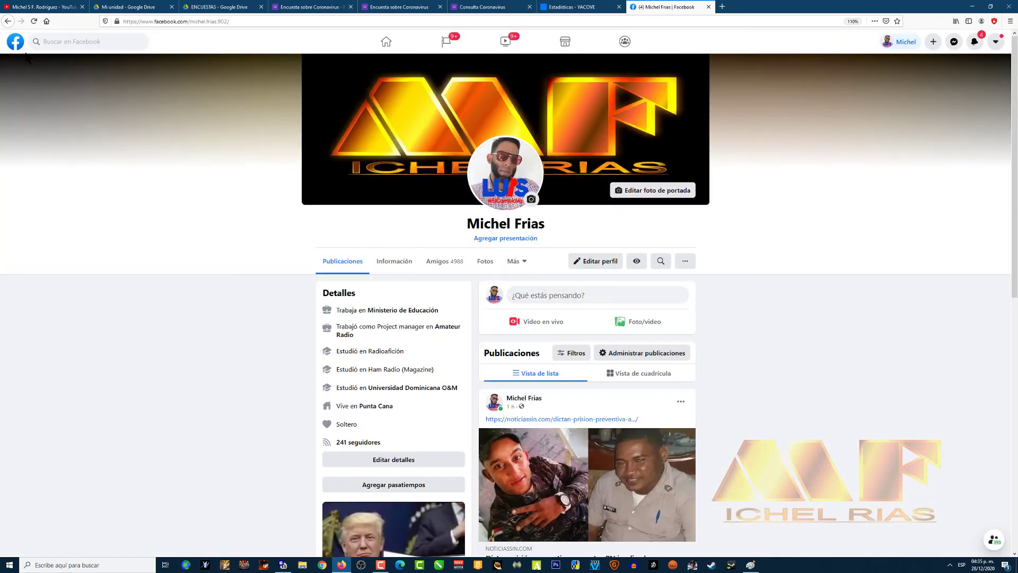
click(17, 42)
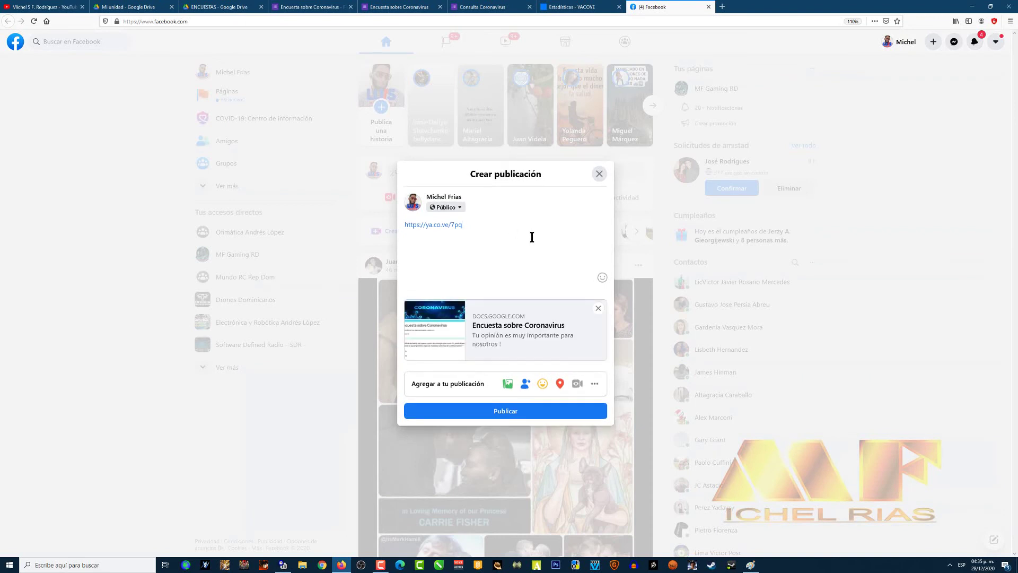
drag(505, 226, 375, 239)
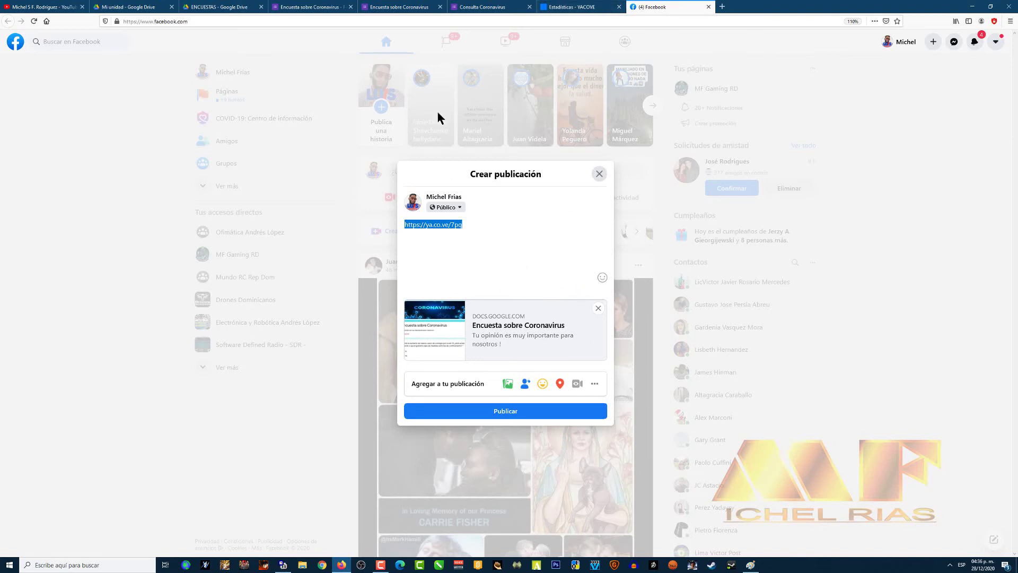
Step: Review the enlarged "Consulta Coronavirus" preview, the ENCUESTAS folder and the responses of the "Encuesta sobre Coronavirus" form
click(486, 7)
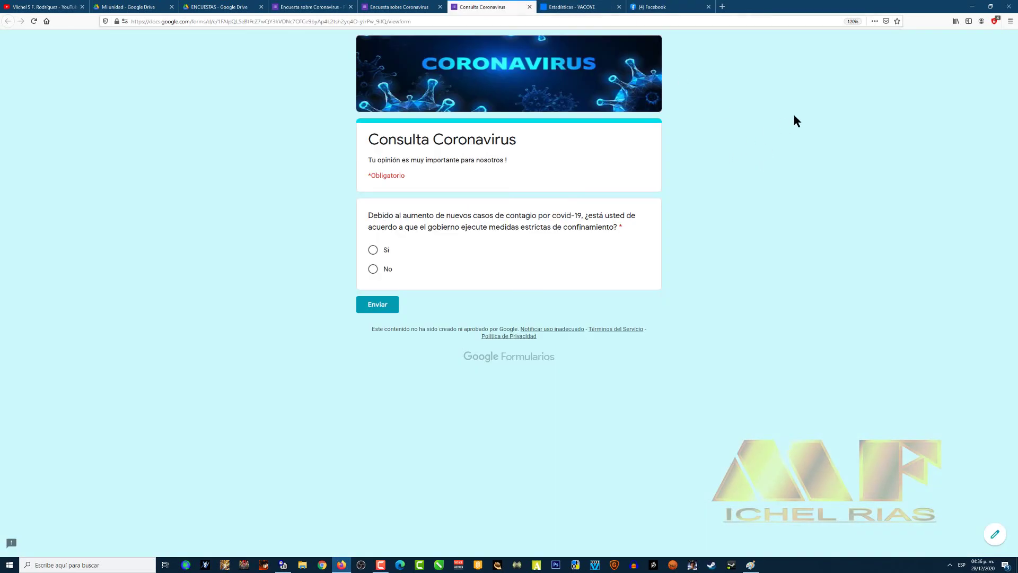
scroll(785, 151, up, 2)
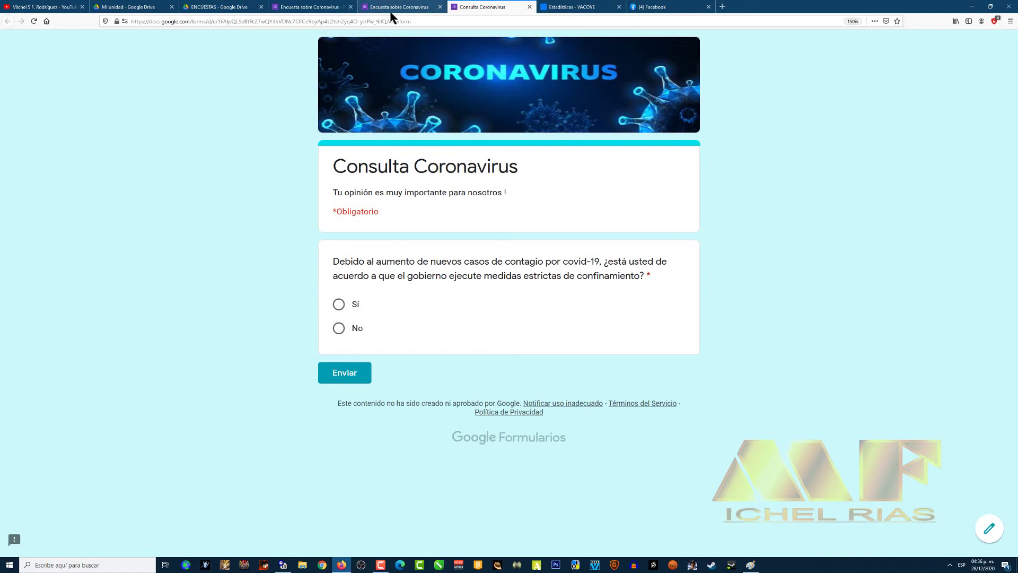
click(247, 6)
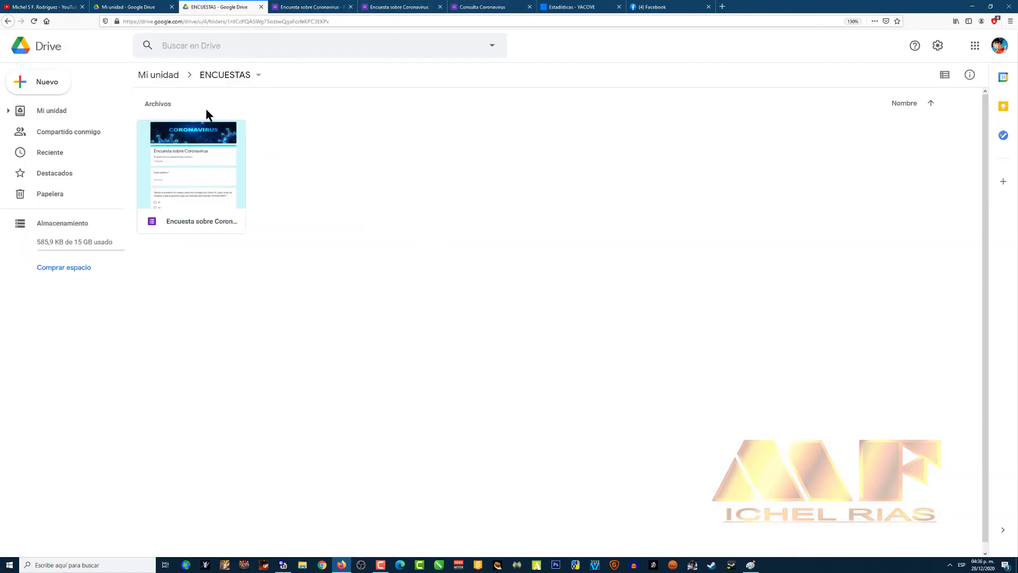
click(340, 7)
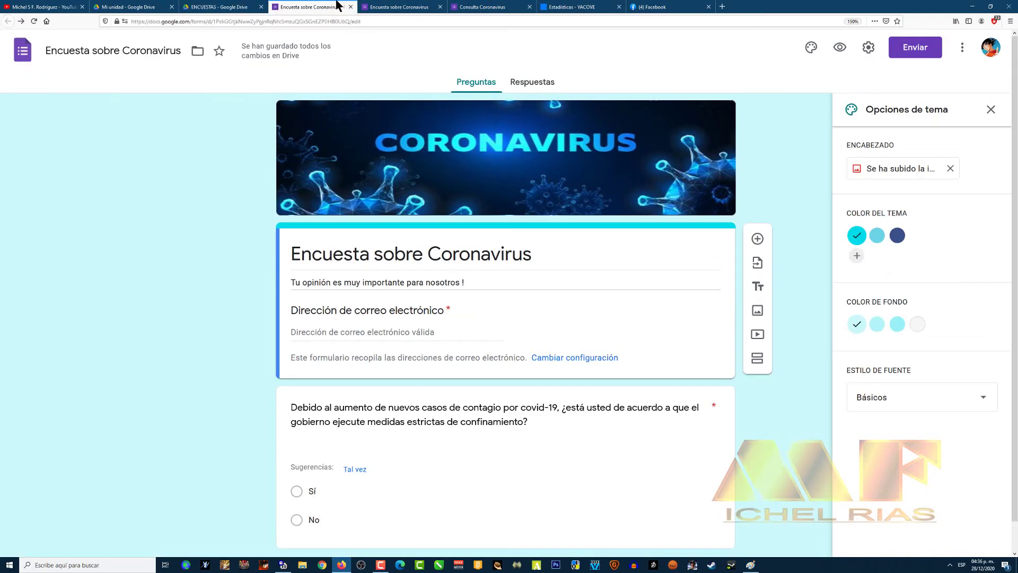
click(536, 85)
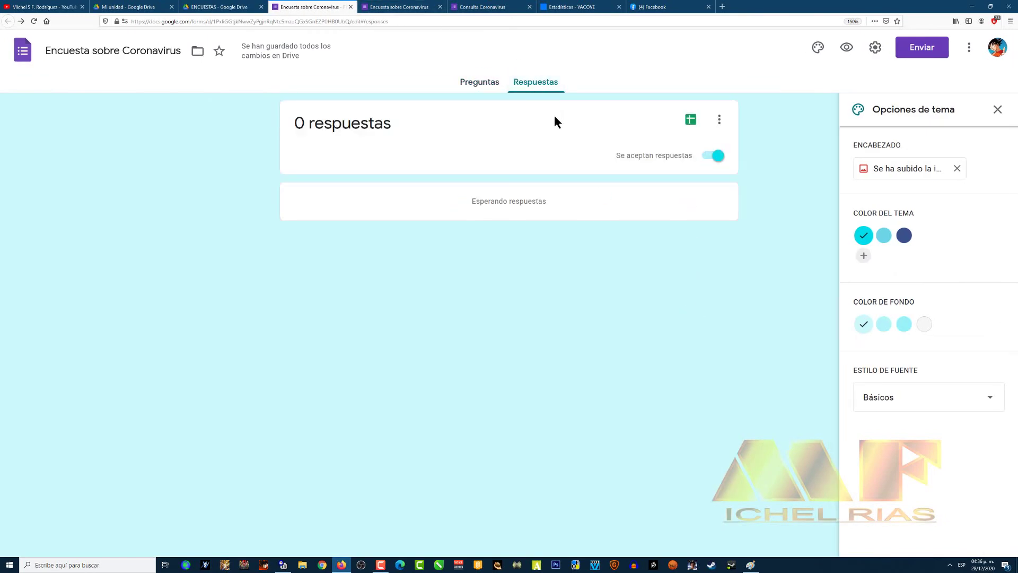
Step: Check both form previews once more, then close the "Consulta Coronavirus" and "Encuesta sobre Coronavirus" preview pages
click(409, 6)
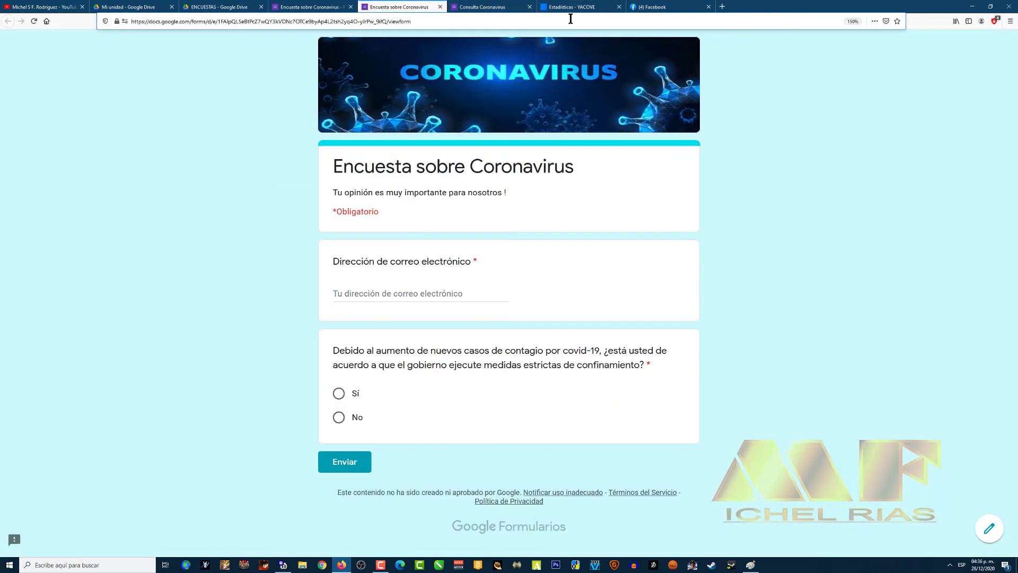
click(480, 7)
key(ctrl+Page_Up)
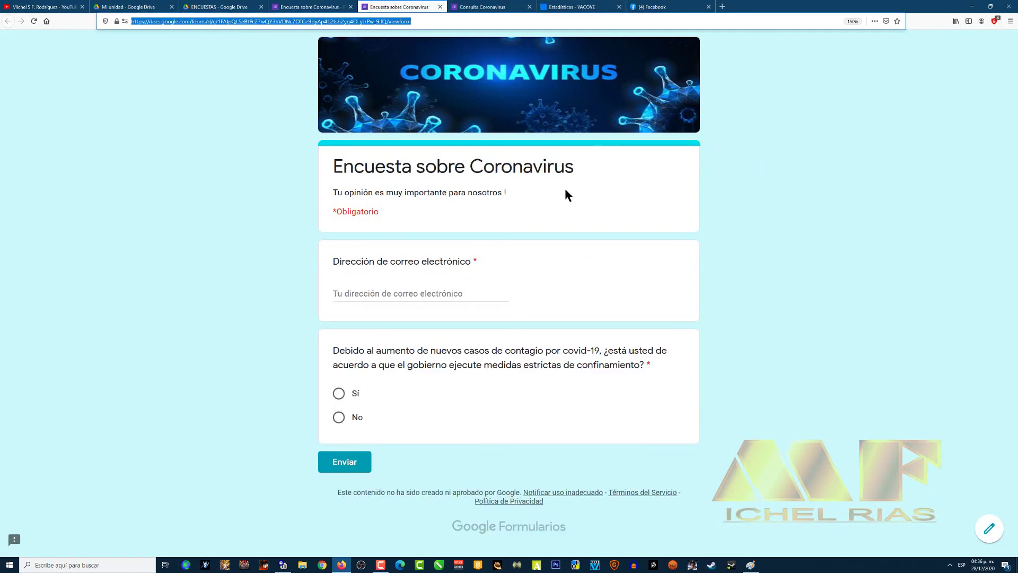
click(464, 4)
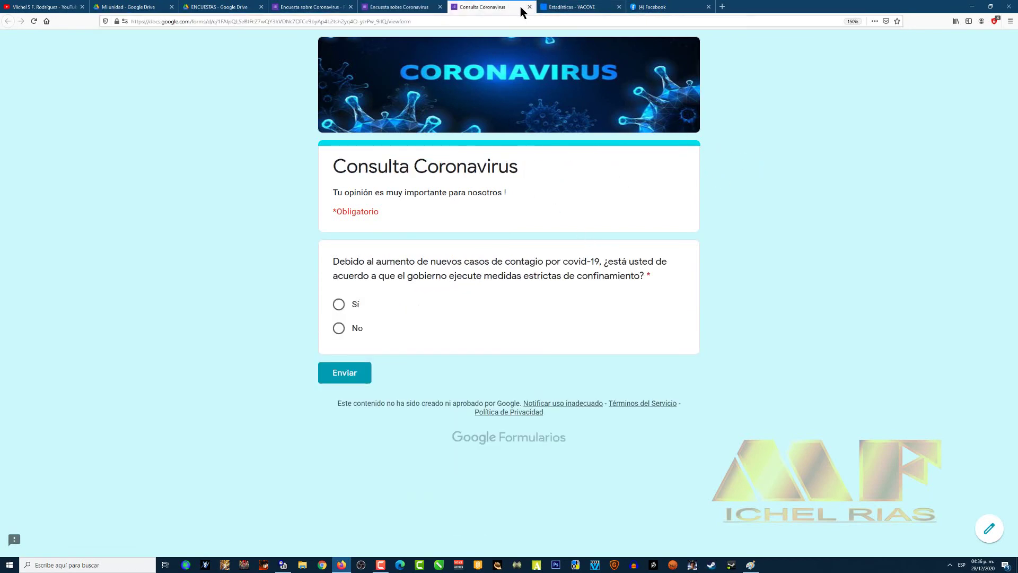
click(530, 7)
click(440, 7)
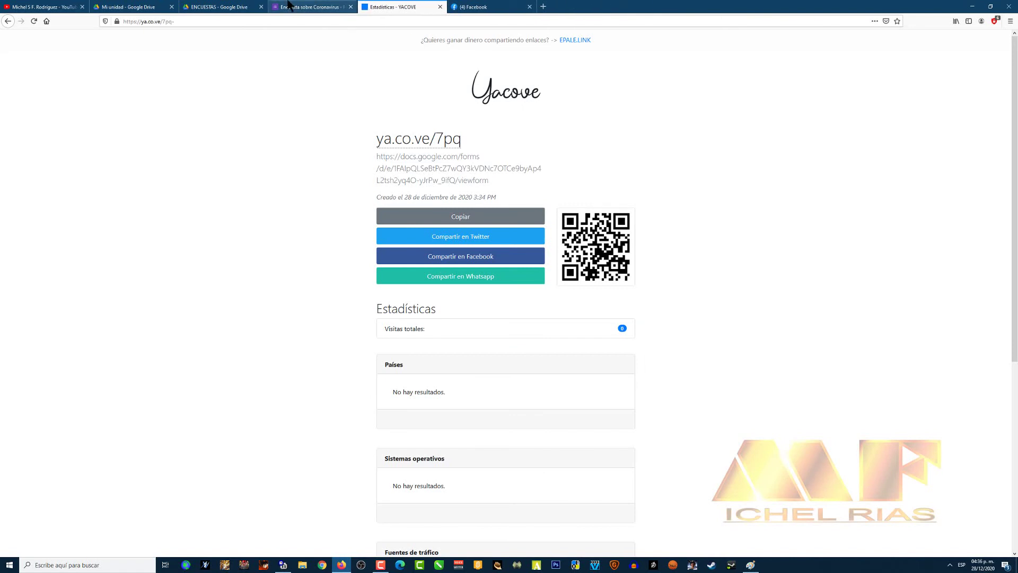
Step: Return to the form editor and examine its questions and its responses in turn
click(310, 7)
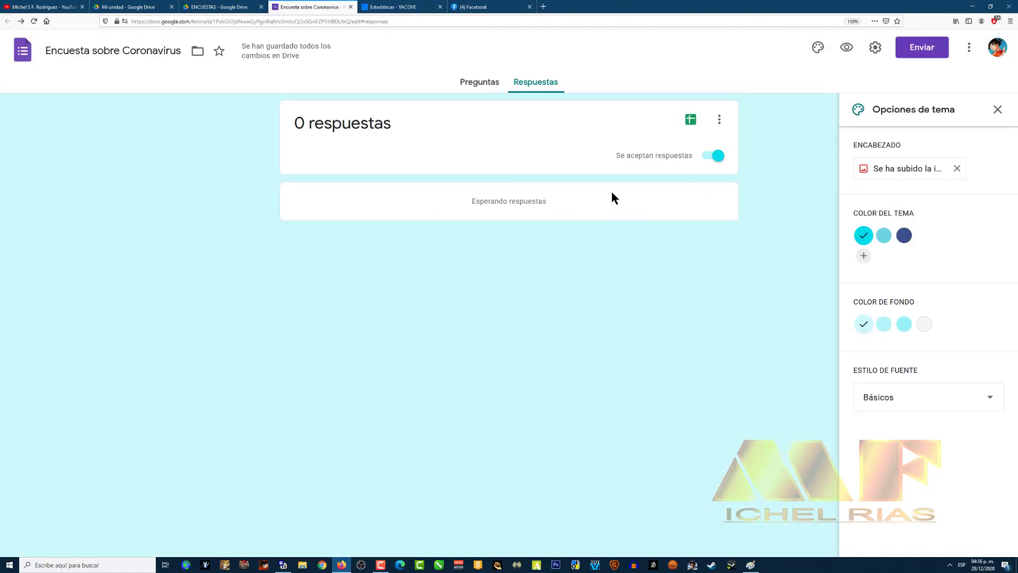
click(483, 83)
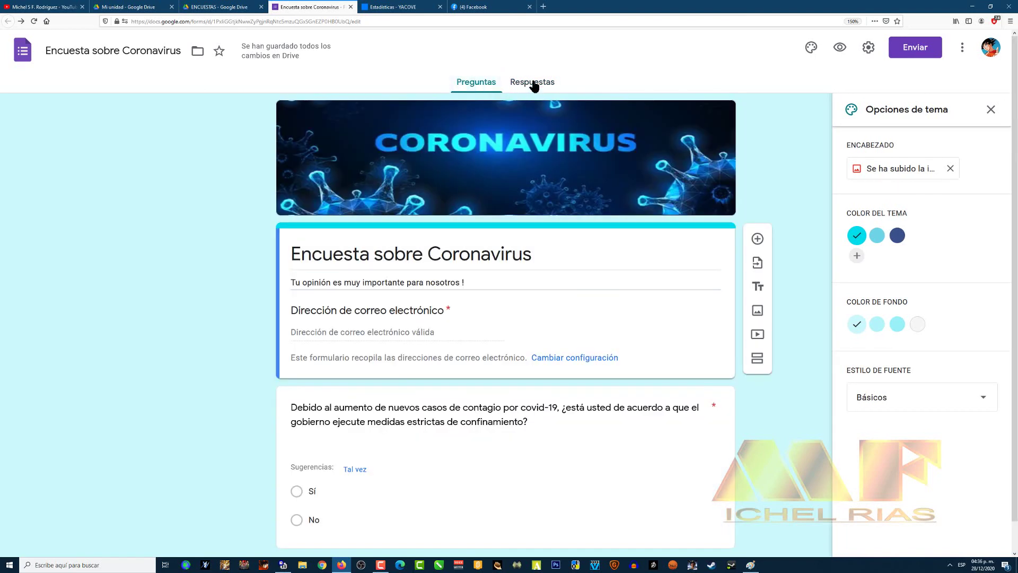
click(533, 84)
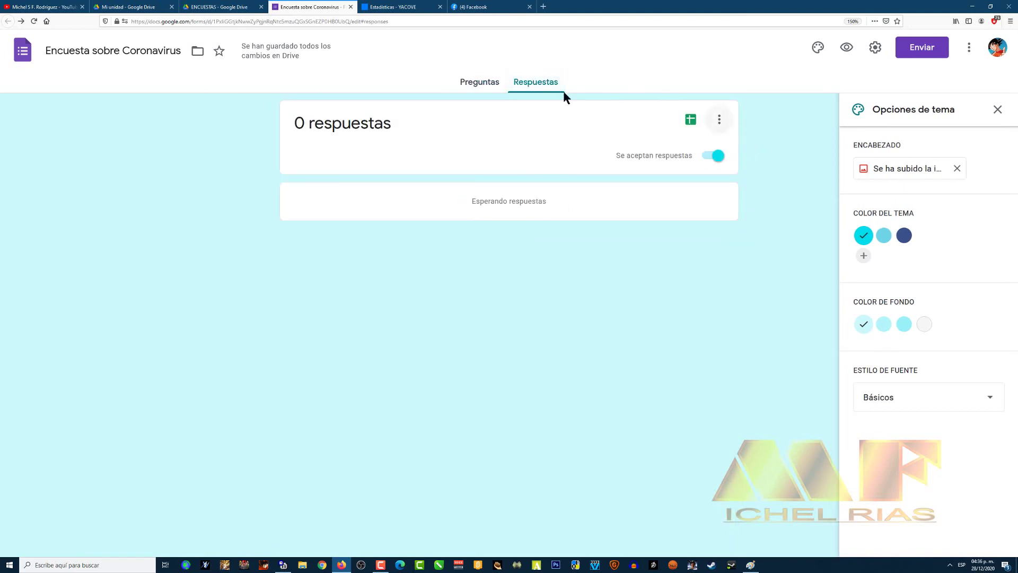
click(488, 88)
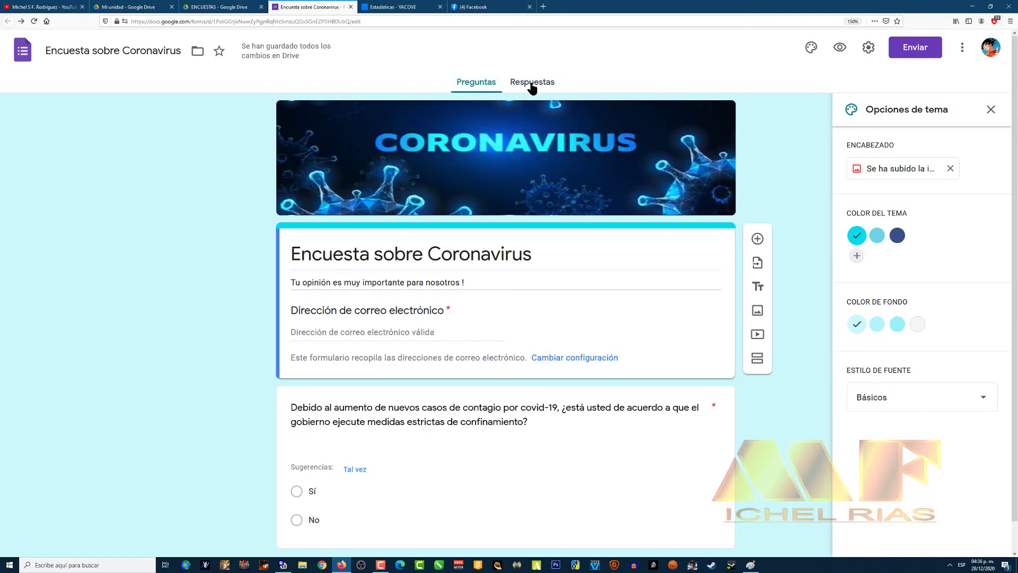
click(532, 86)
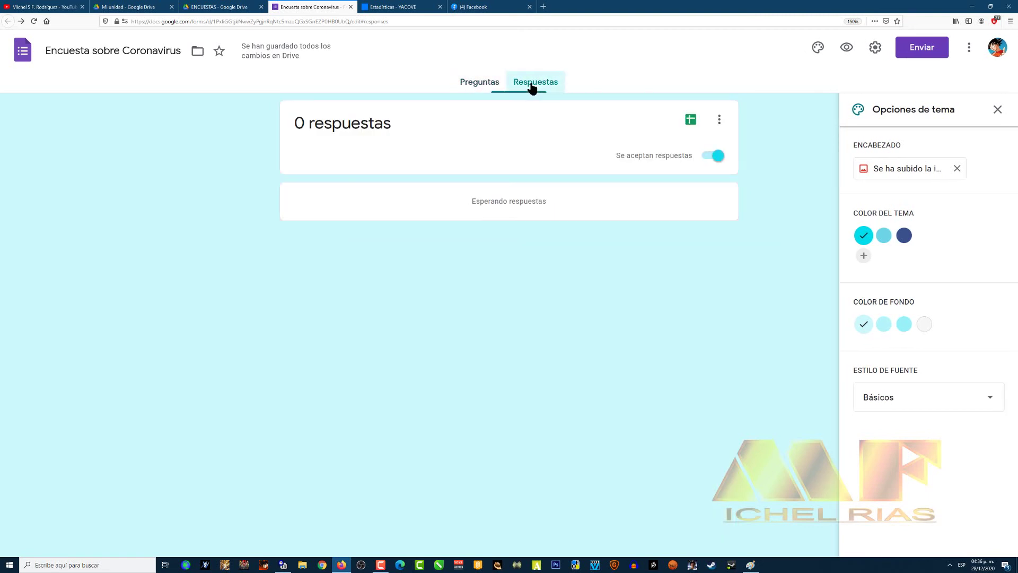
Step: Set the form's response destination to a new spreadsheet, keeping the suggested name "Encuesta sobre Coronavirus (respuestas)", and create it
click(720, 121)
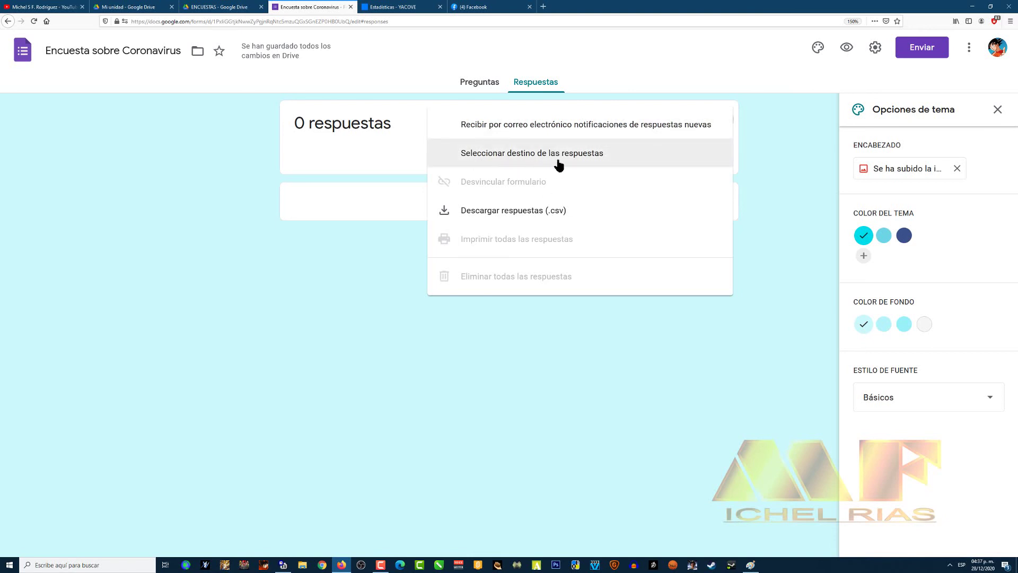
click(497, 160)
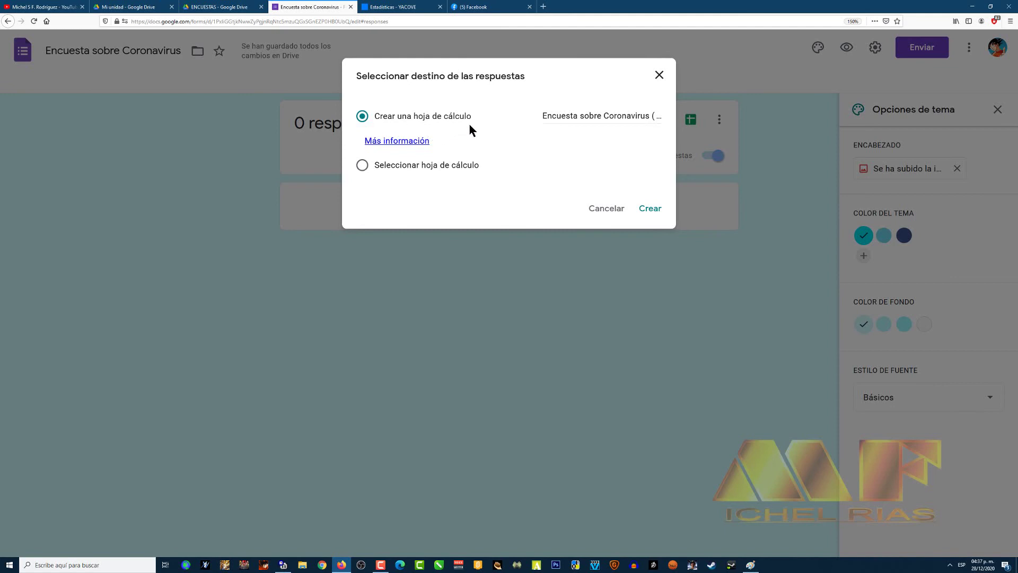
drag(546, 116, 685, 118)
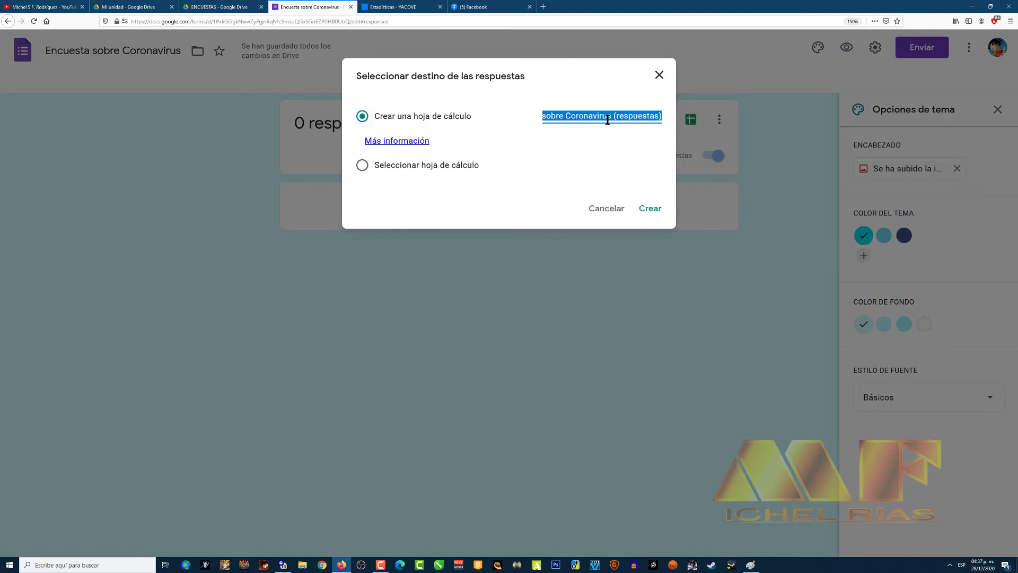
click(649, 116)
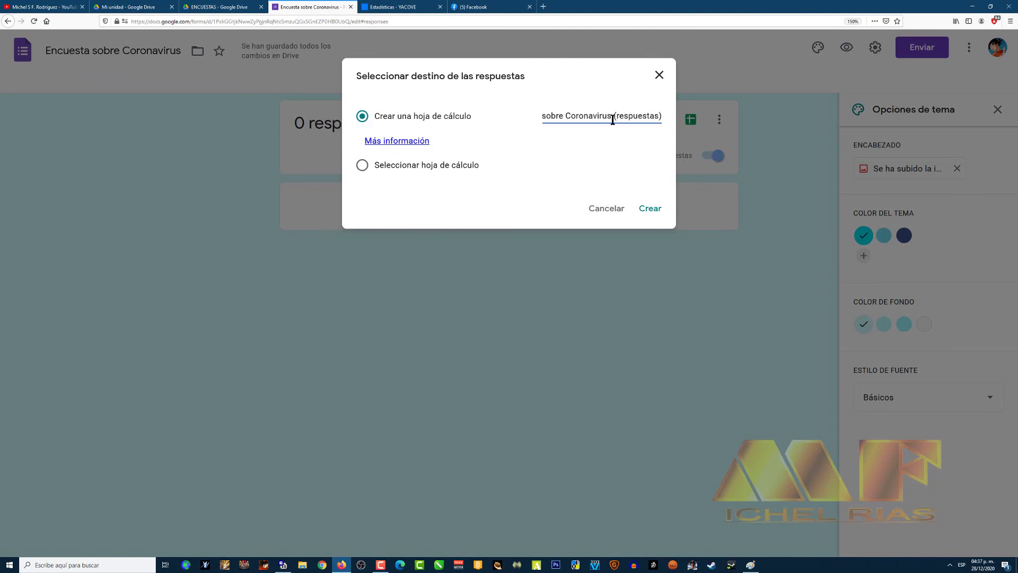
click(651, 213)
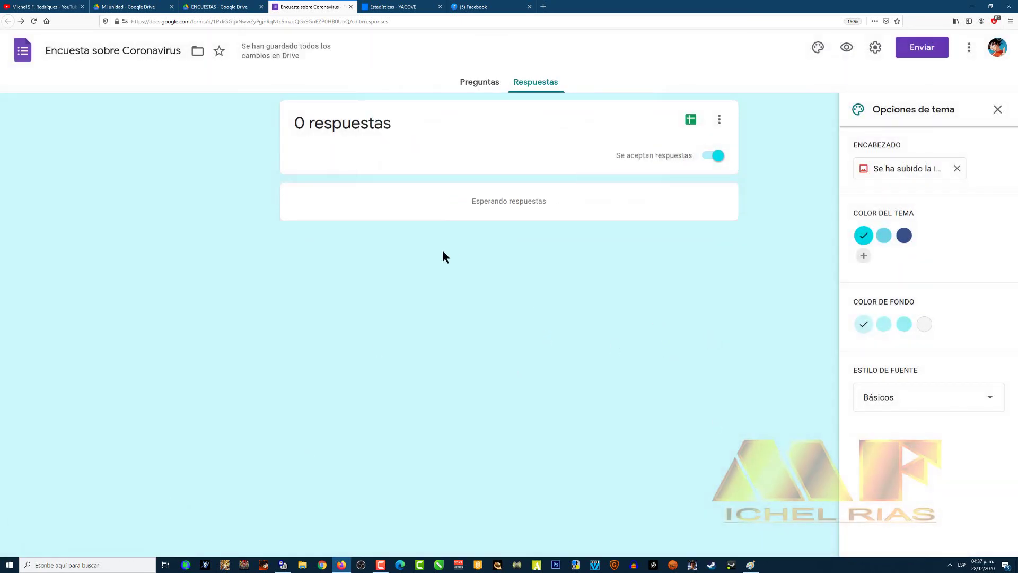
Step: Reopen the ENCUESTAS folder from Mi unidad in Google Drive and locate the form and its response spreadsheet
click(212, 7)
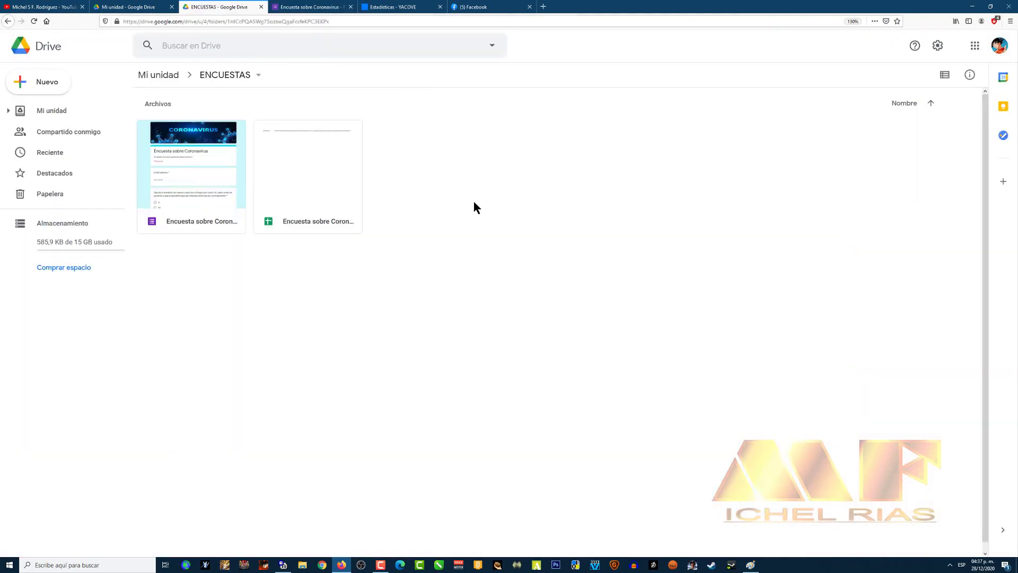
click(168, 78)
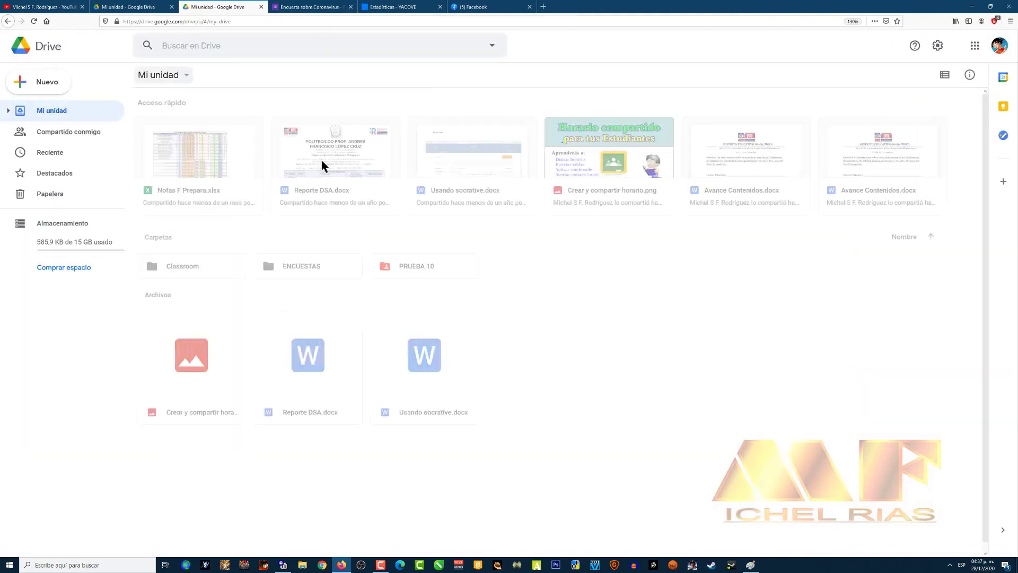
double_click(307, 265)
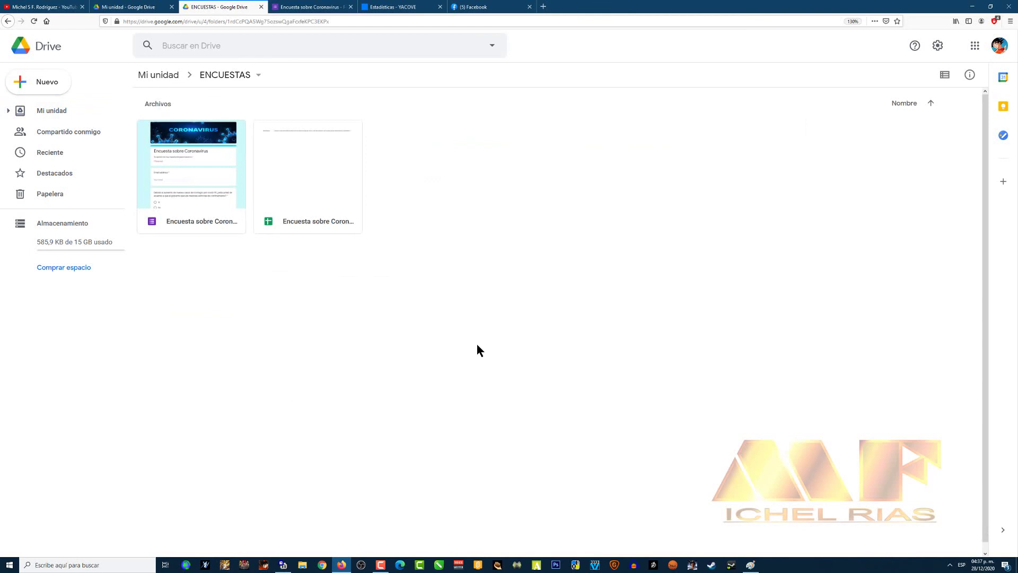
click(213, 169)
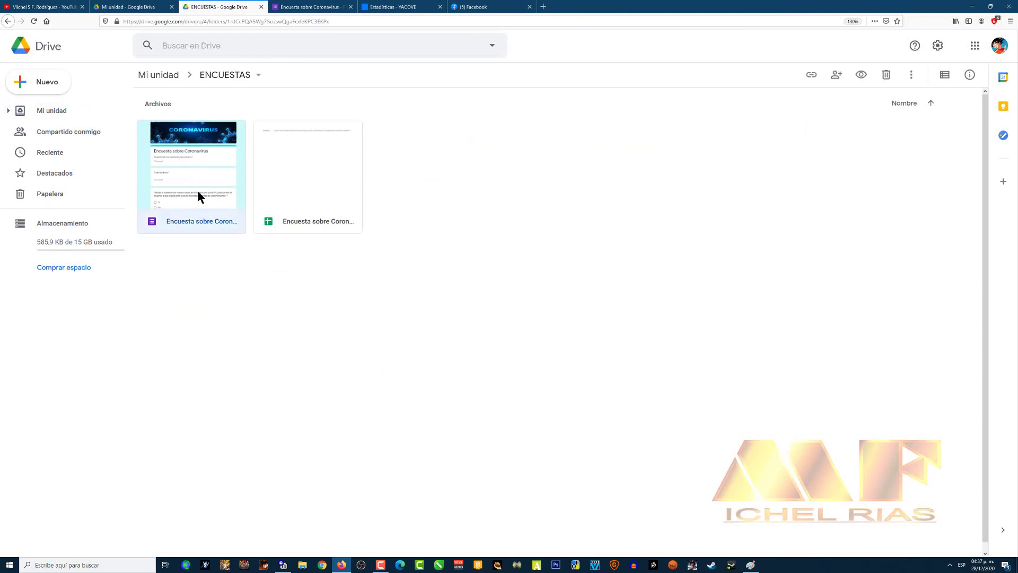
click(334, 166)
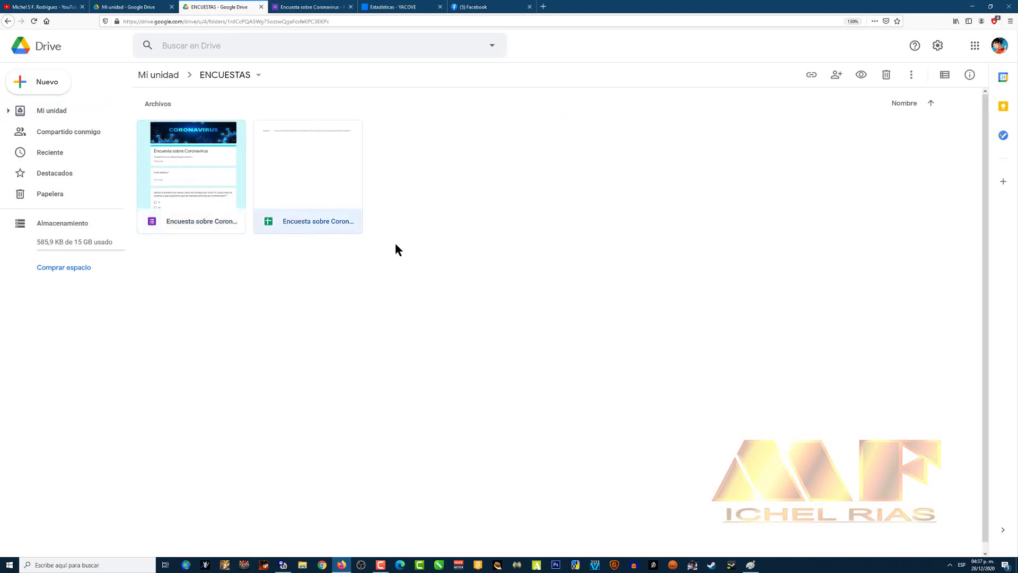
Step: Check the full file names in the ENCUESTAS folder as a list, then restore the grid layout
click(945, 74)
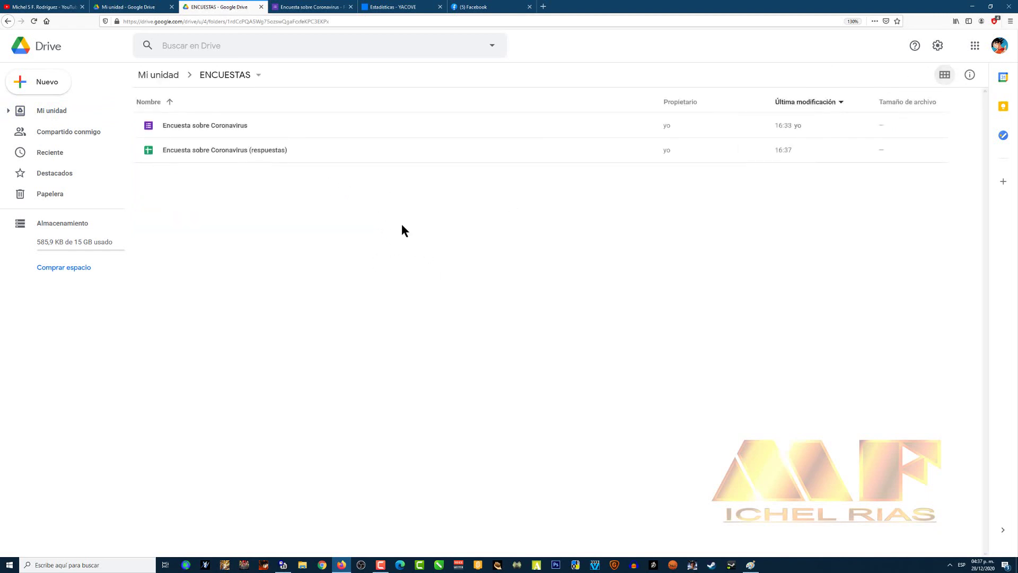
click(250, 155)
click(944, 74)
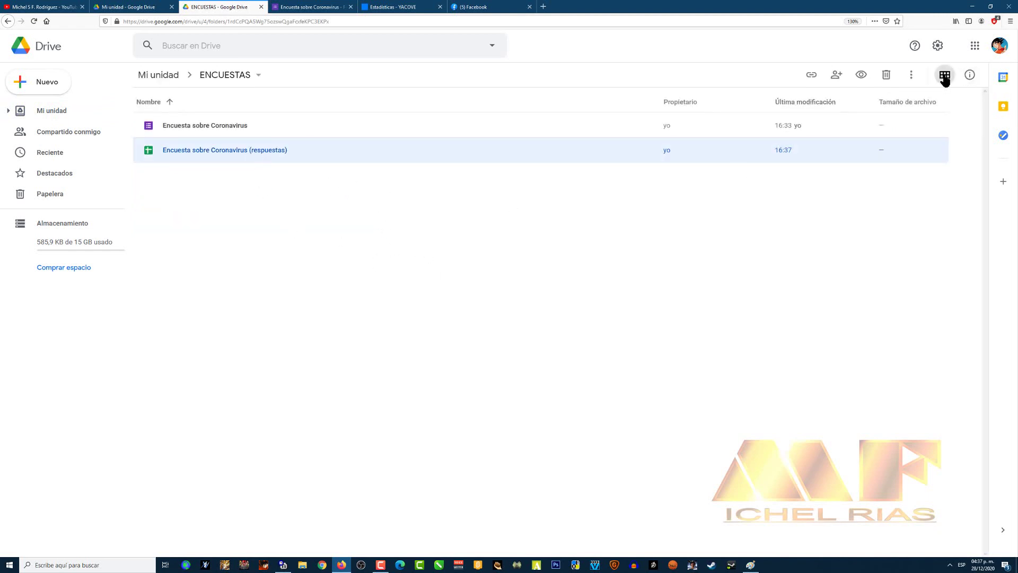
Step: View the ENCUESTAS folder as a list and identify the form file and its response spreadsheet in turn
click(945, 75)
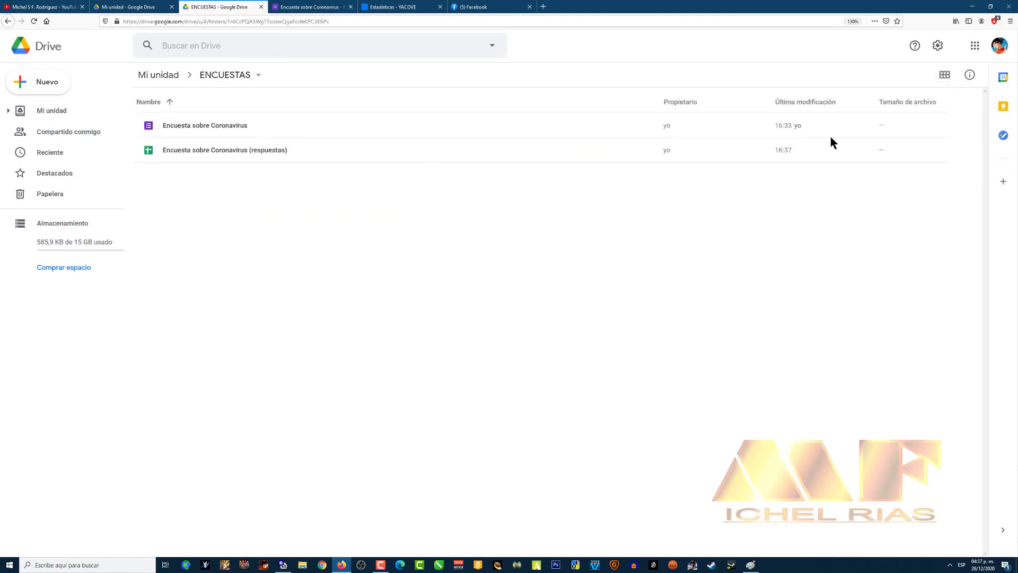
click(223, 153)
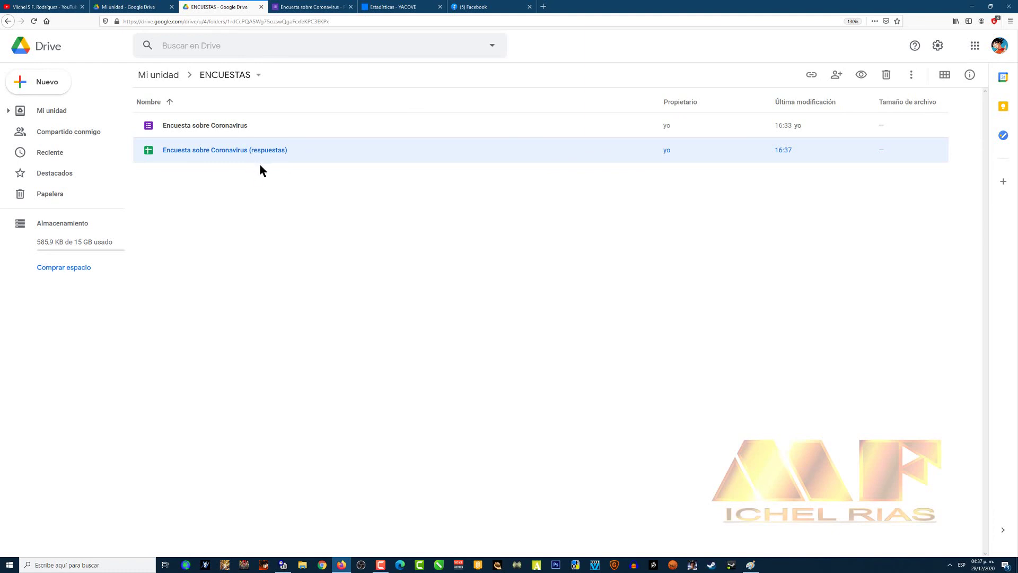
click(272, 185)
click(248, 156)
click(212, 188)
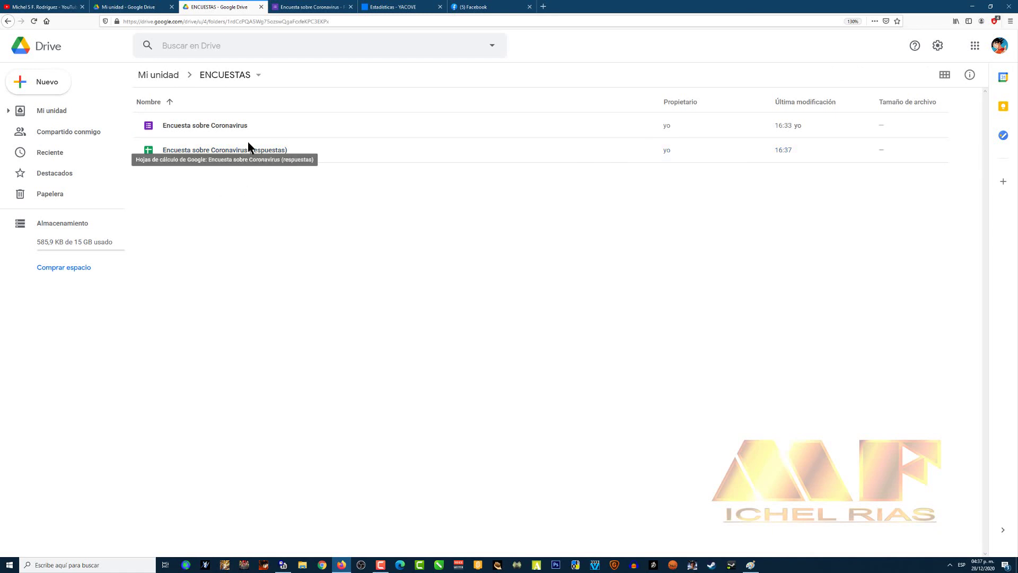
click(228, 129)
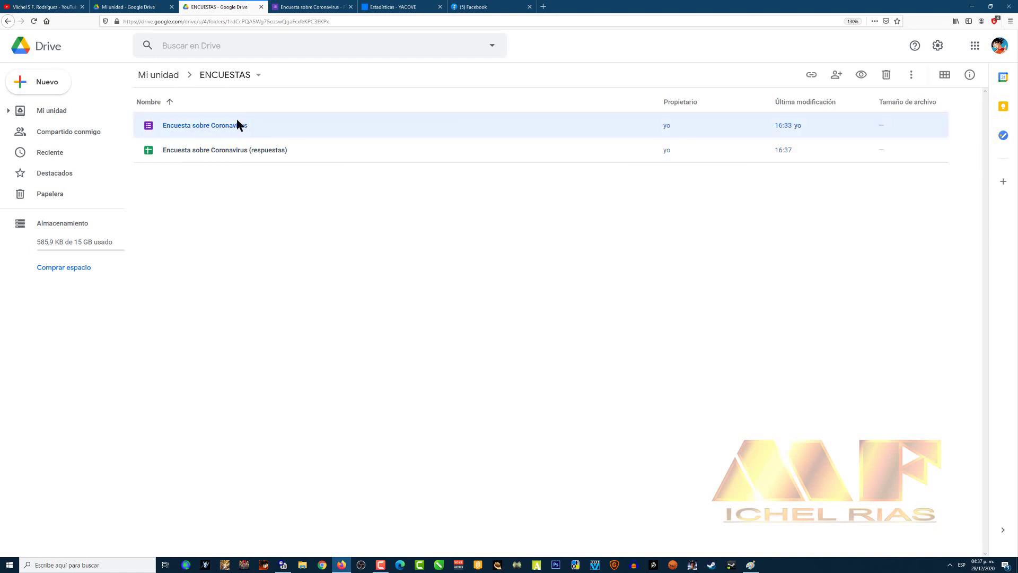
Step: Open the "Encuesta sobre Coronavirus (respuestas)" spreadsheet from the folder, examine its column headers, and close it
click(259, 151)
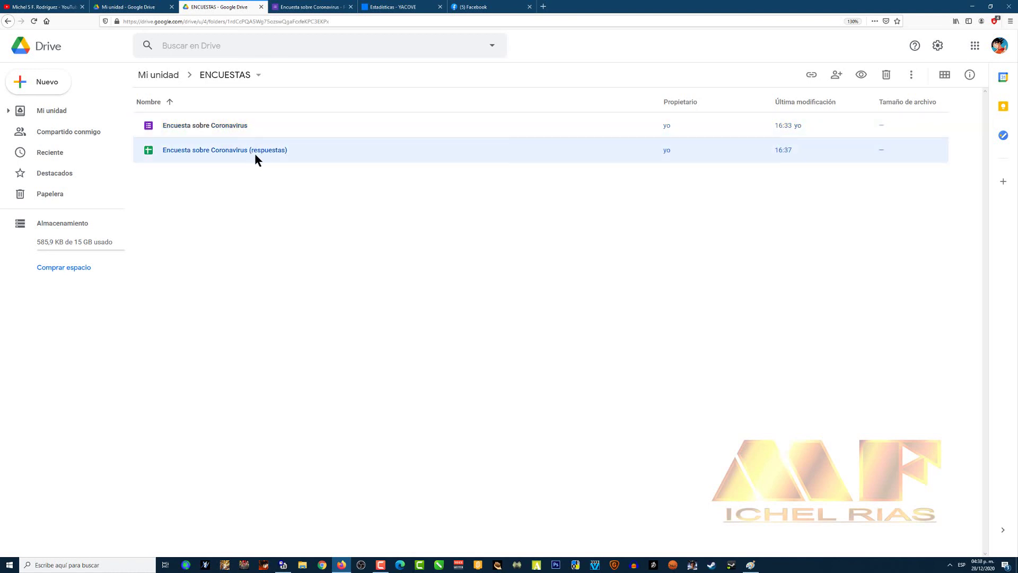
double_click(275, 151)
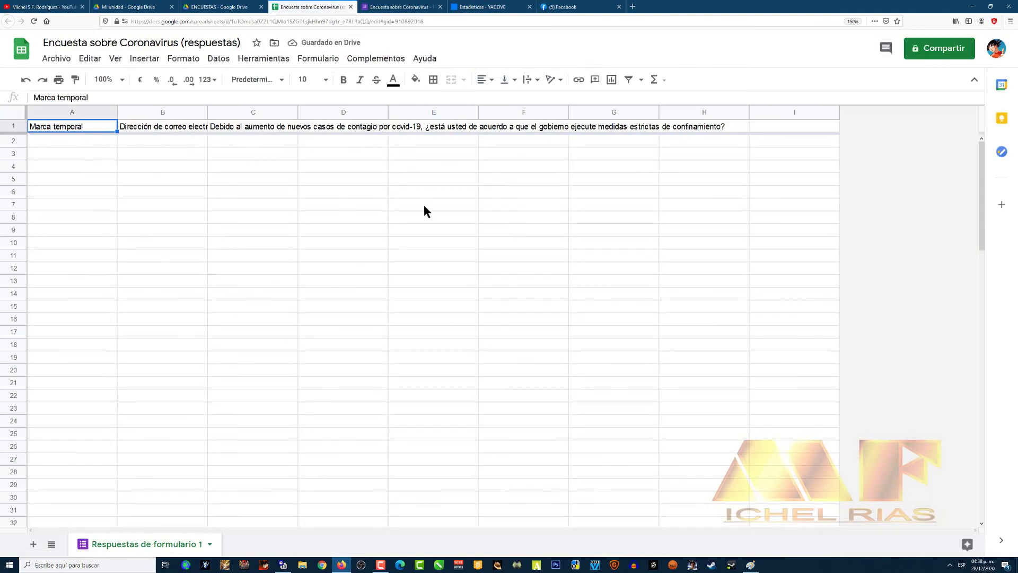
click(351, 7)
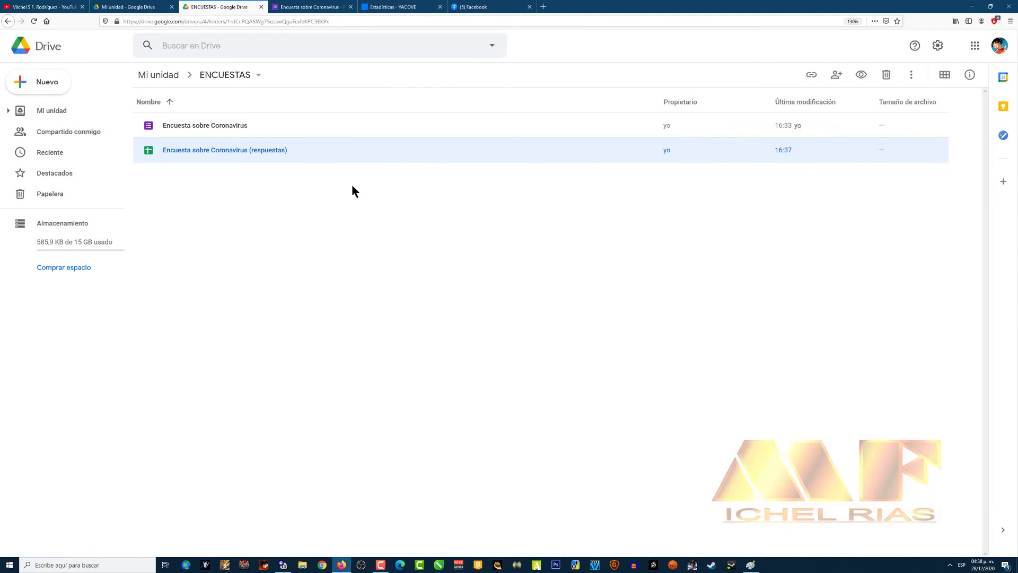
Step: Return to the form editor to review the survey's questions, and switch to the YouTube channel's videos page
click(320, 5)
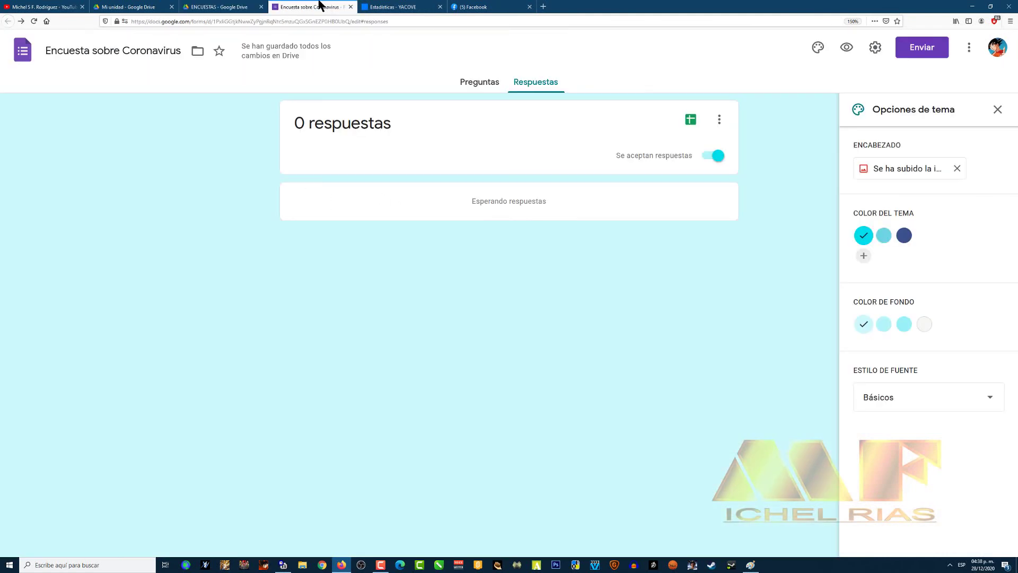
click(480, 82)
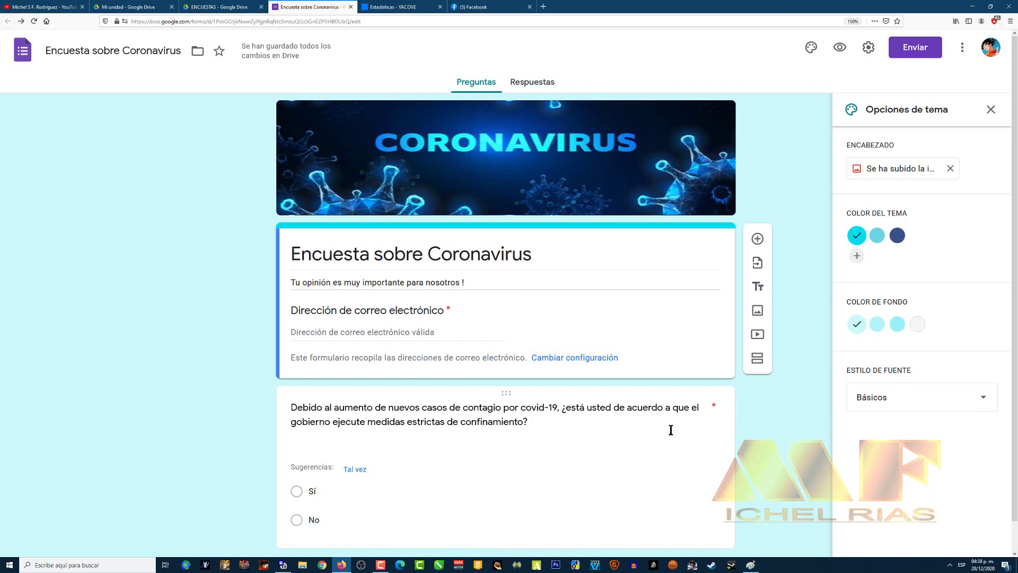
click(43, 7)
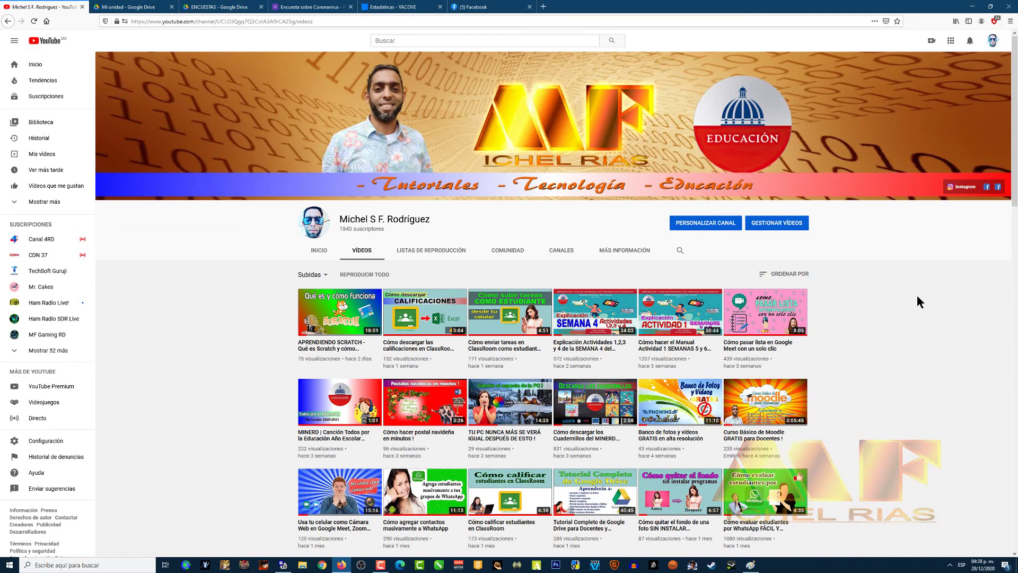